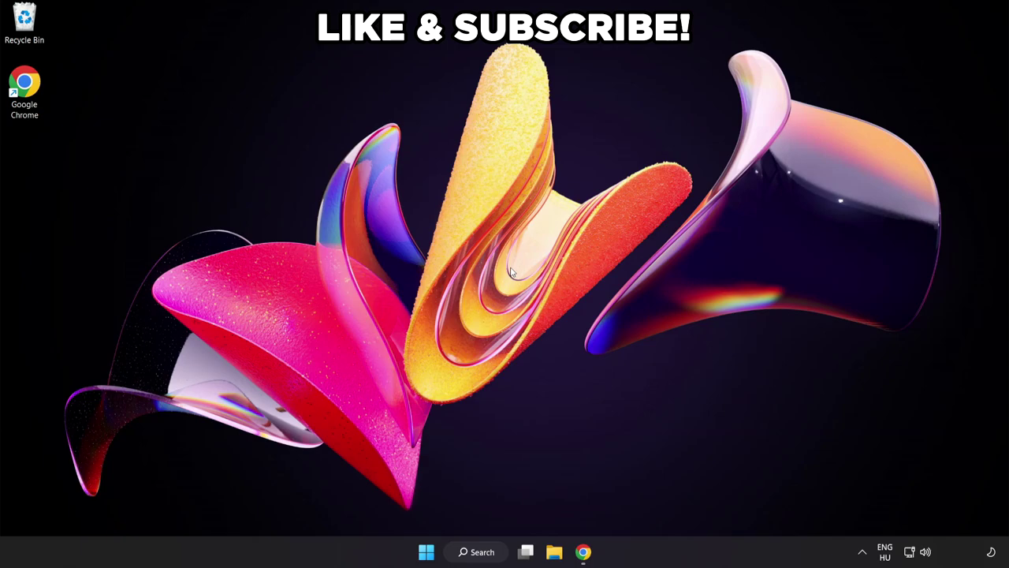
- Search 'edit power plan' and open the Balanced plan's Edit Plan Settings page
{"action": "left_click", "coordinate": [481, 552]}
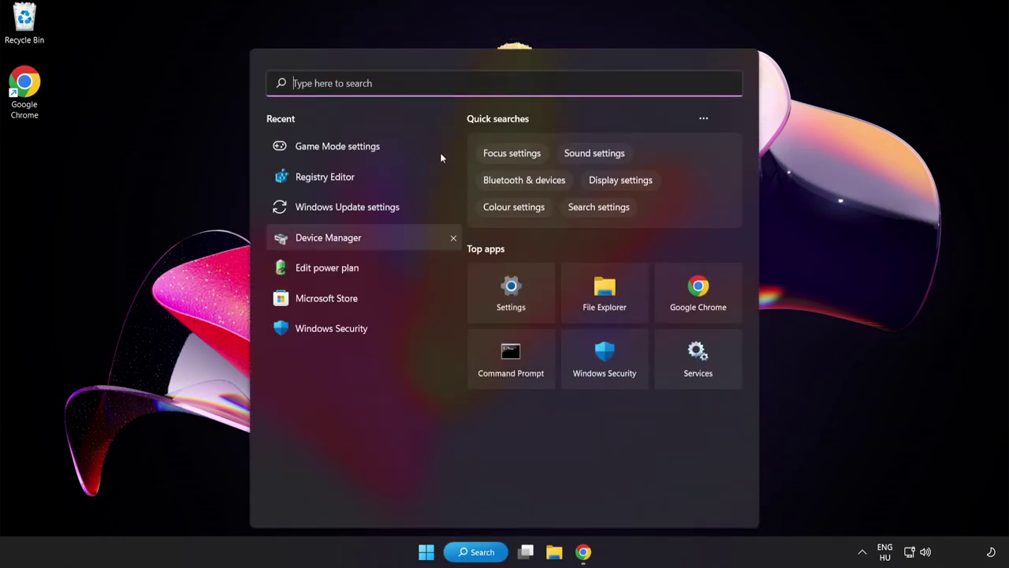
{"action": "type", "text": "edit pow"}
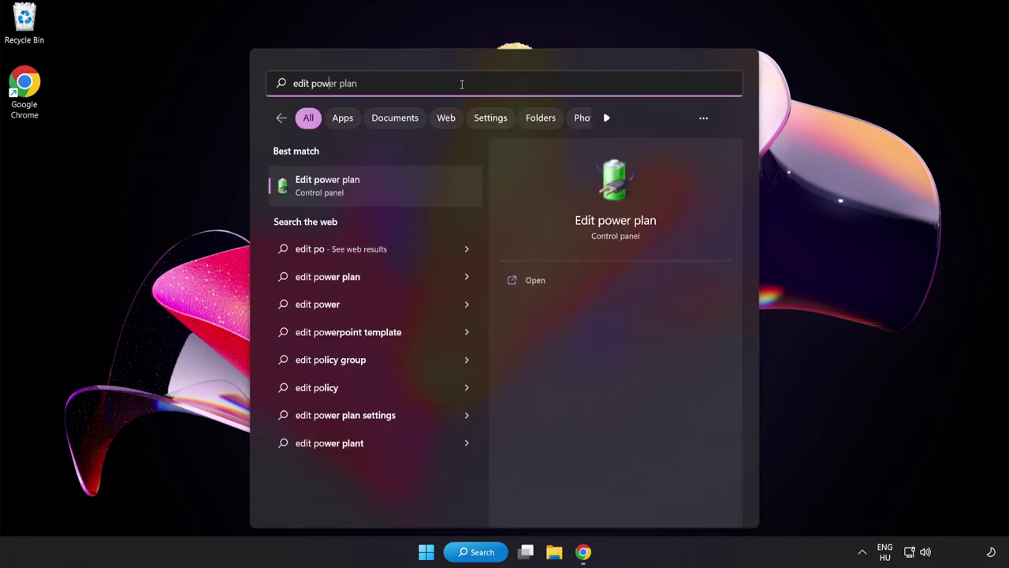
{"action": "type", "text": "er plan"}
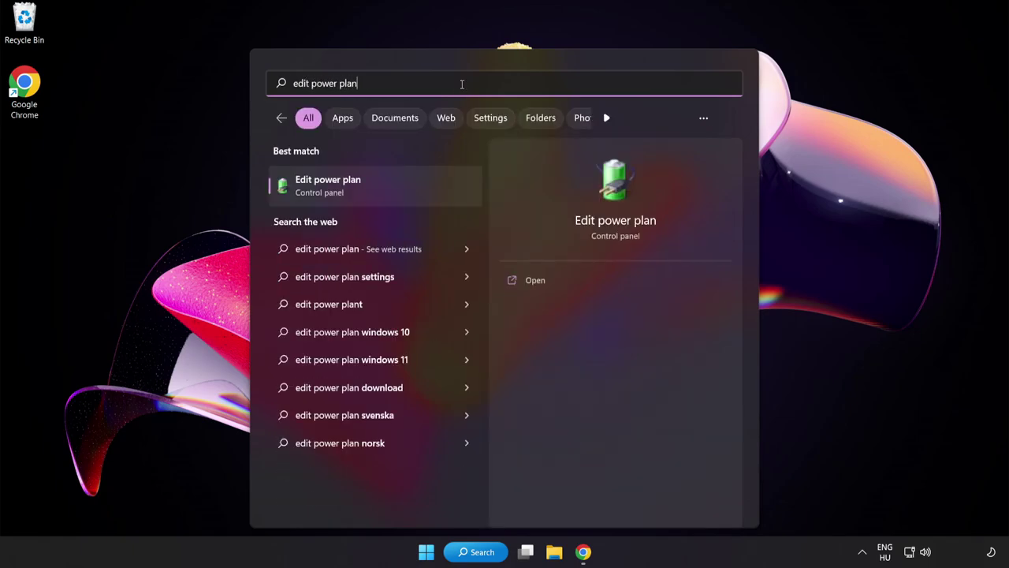
{"action": "left_click", "coordinate": [410, 197]}
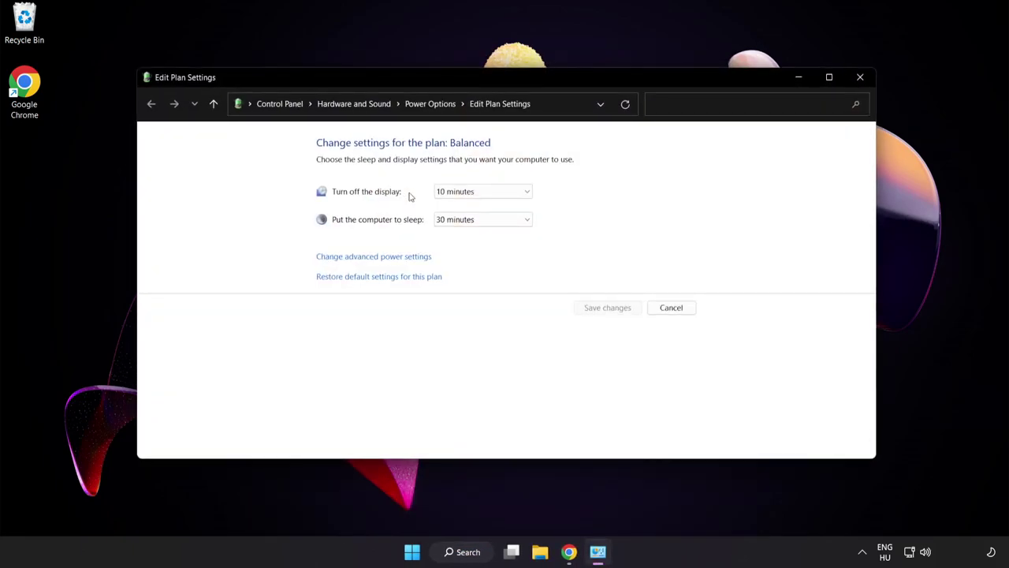
- Make High performance the active power plan, then close the Power Options window
{"action": "left_click", "coordinate": [439, 104]}
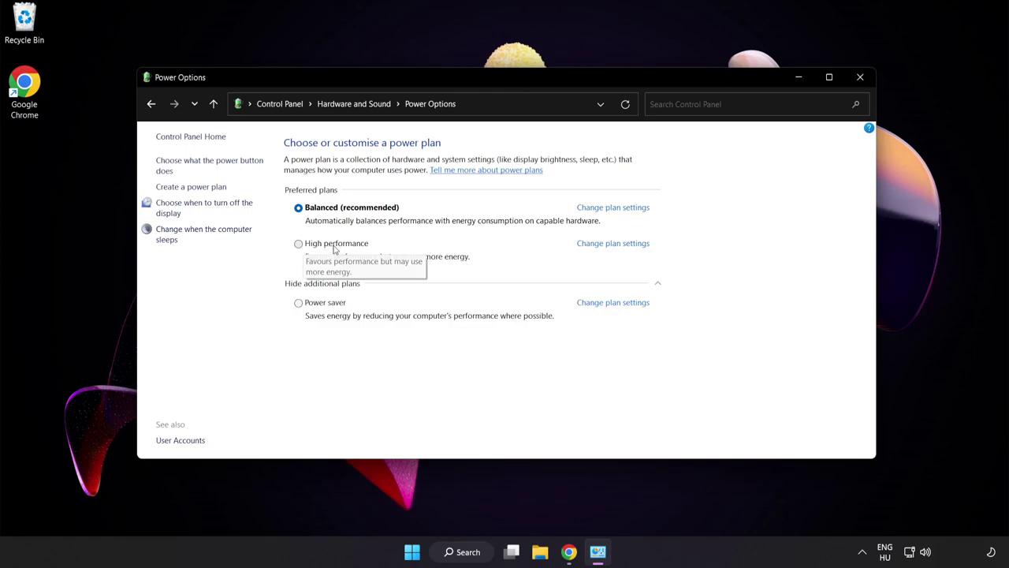
{"action": "left_click", "coordinate": [336, 250]}
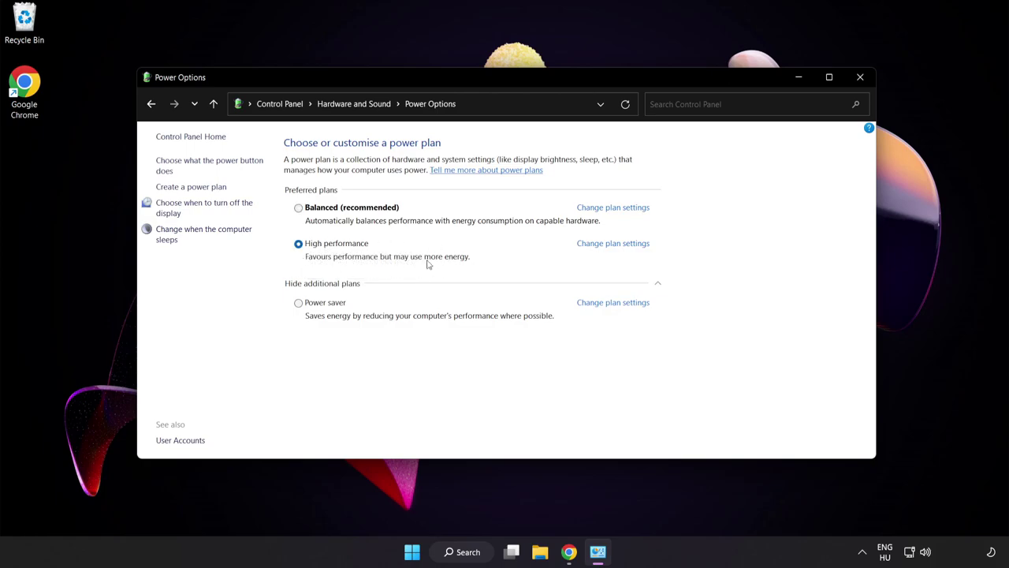
{"action": "left_click", "coordinate": [861, 77]}
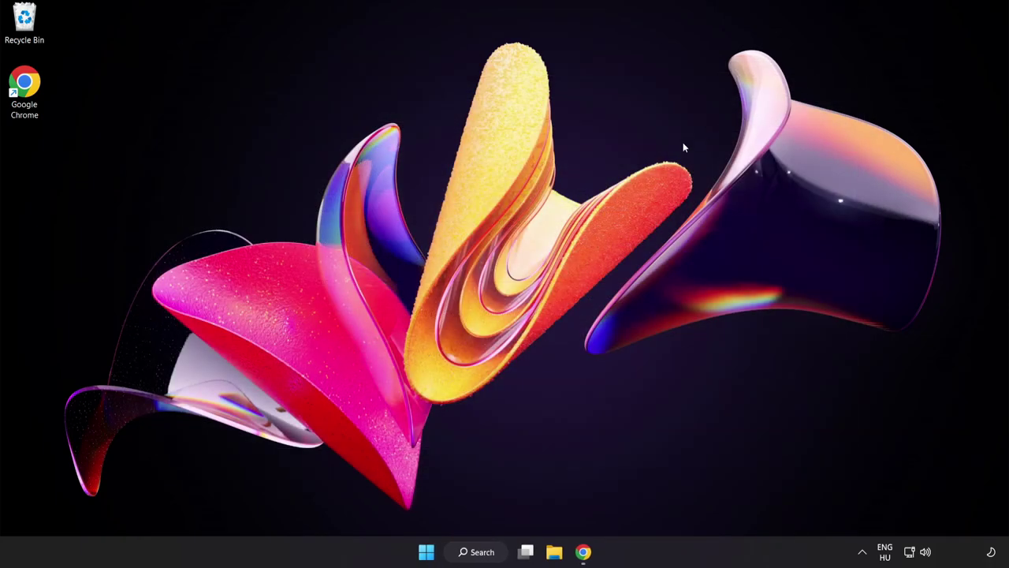
- Launch Device Manager from Windows Search and move its window toward the centre
{"action": "left_click", "coordinate": [482, 549]}
{"action": "type", "text": "d"}
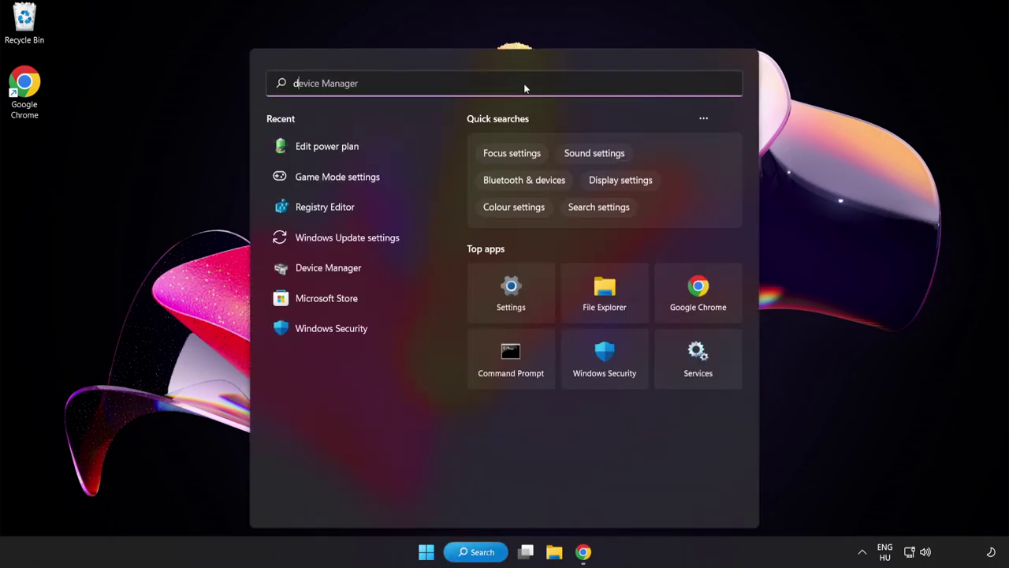
{"action": "type", "text": "evice manager"}
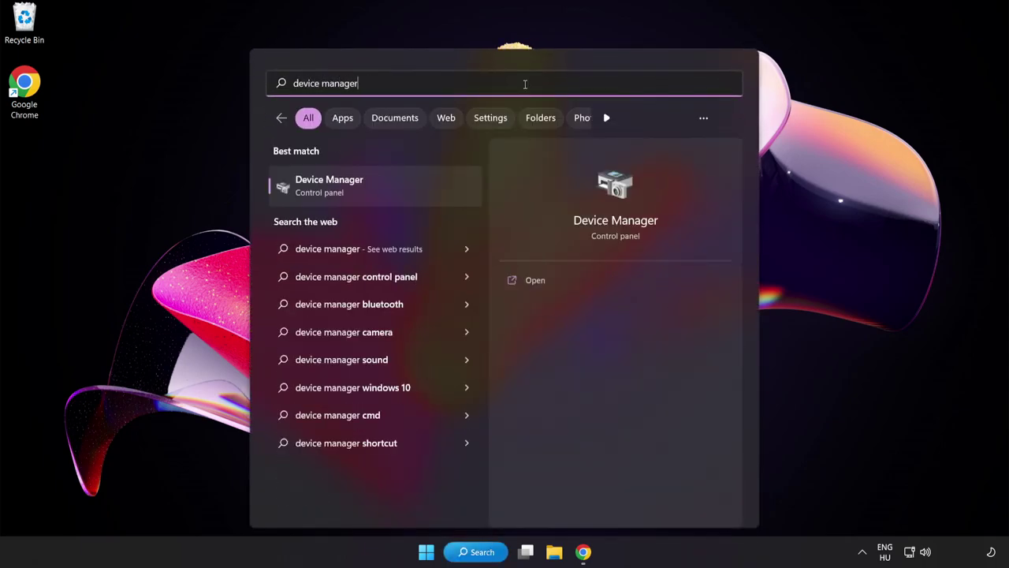
{"action": "left_click", "coordinate": [413, 190]}
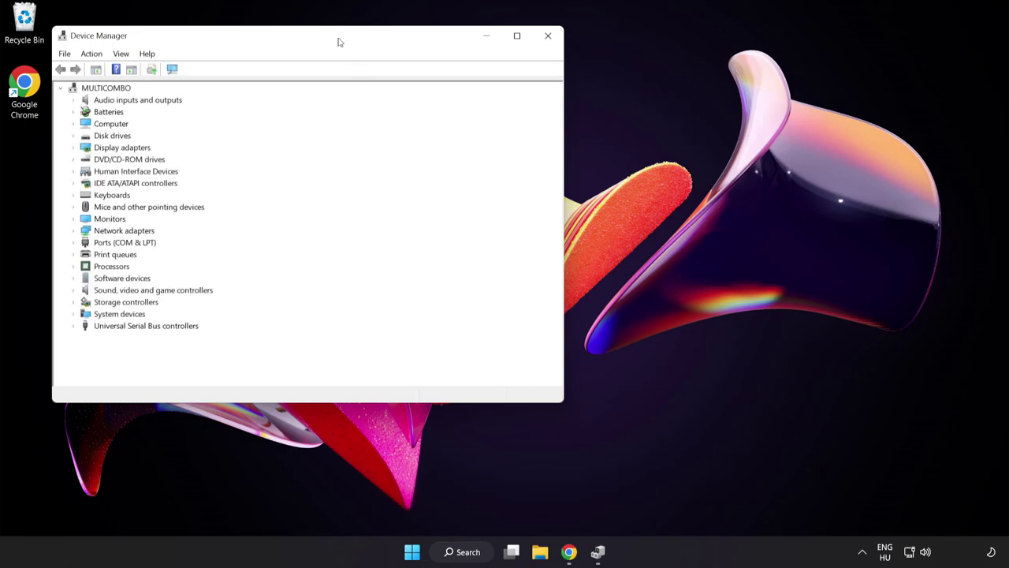
{"action": "left_click_drag", "start_coordinate": [340, 41], "coordinate": [510, 104]}
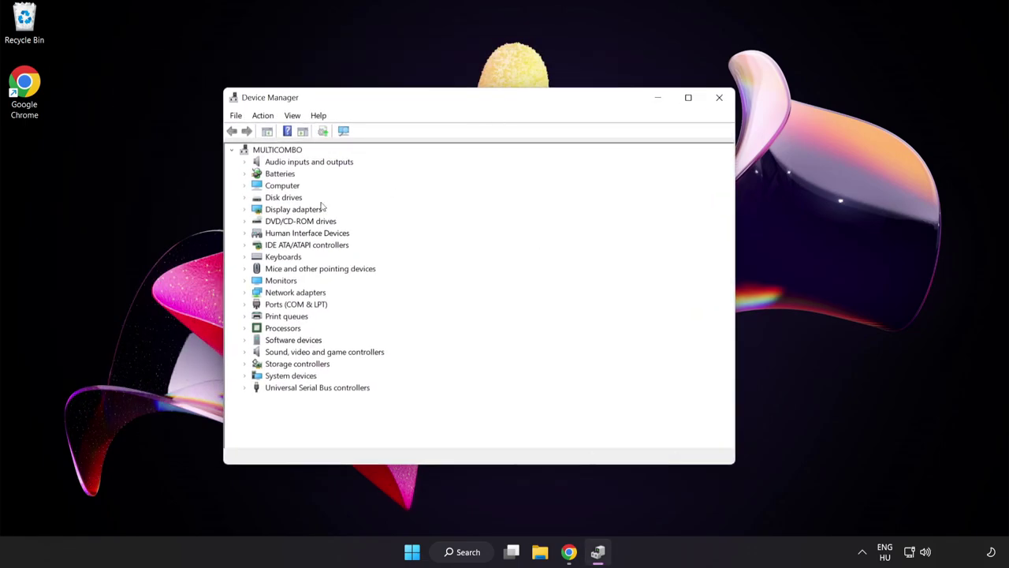
- Start Update driver for the VMware SVGA 3D adapter under Display adapters
{"action": "left_click", "coordinate": [265, 214]}
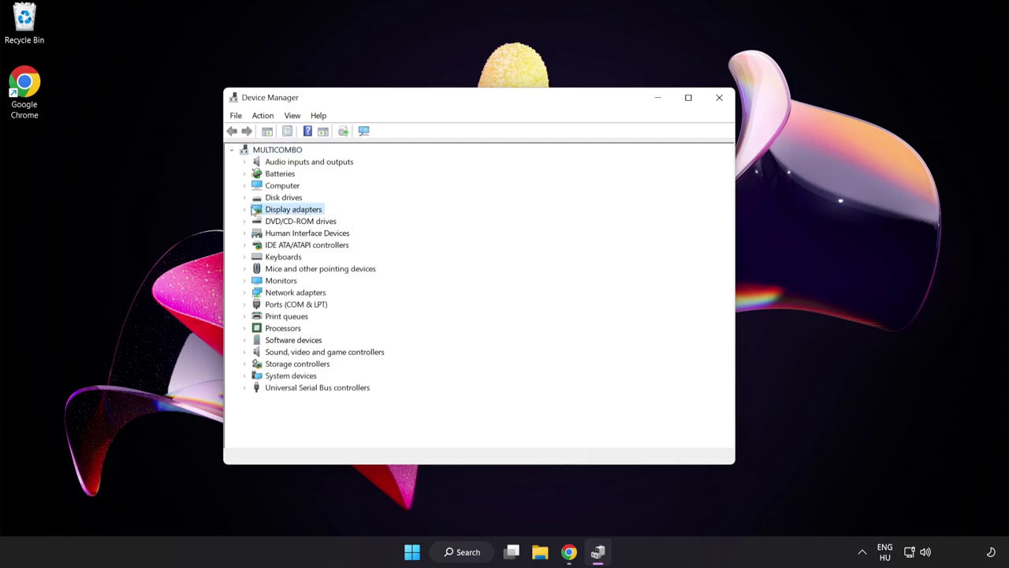
{"action": "left_click", "coordinate": [244, 210]}
{"action": "left_click", "coordinate": [287, 222]}
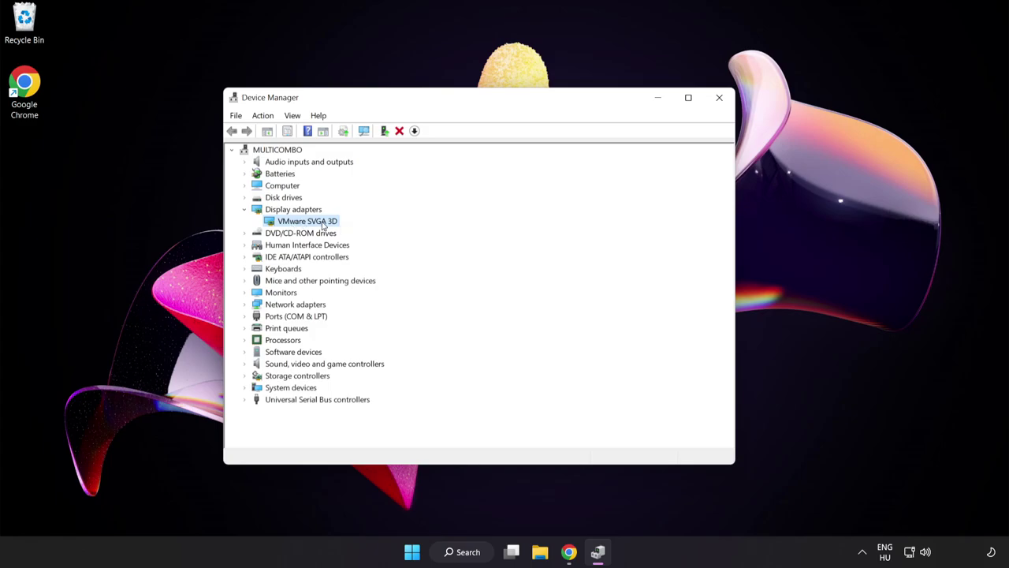
{"action": "right_click", "coordinate": [322, 225]}
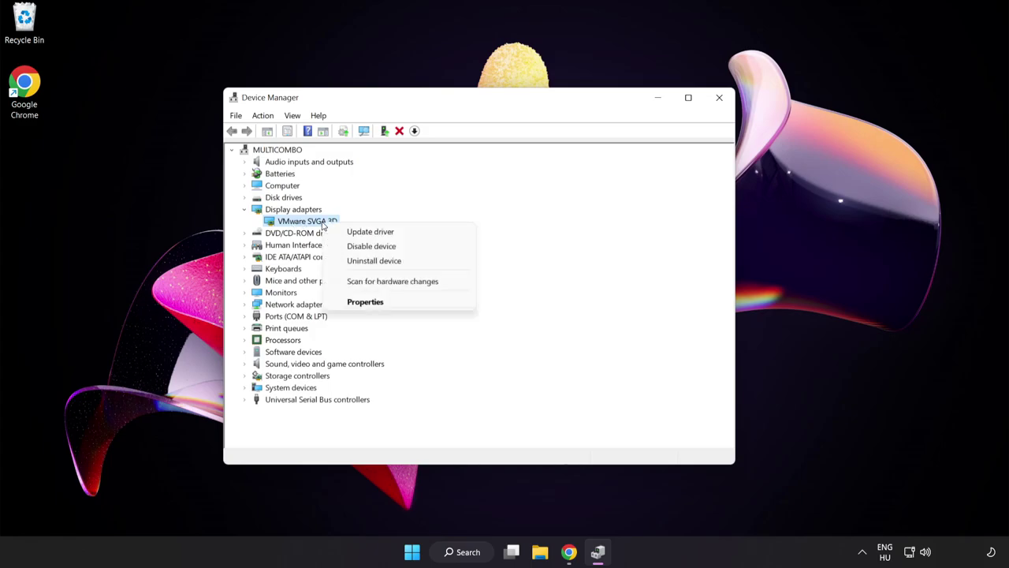
{"action": "left_click", "coordinate": [397, 232]}
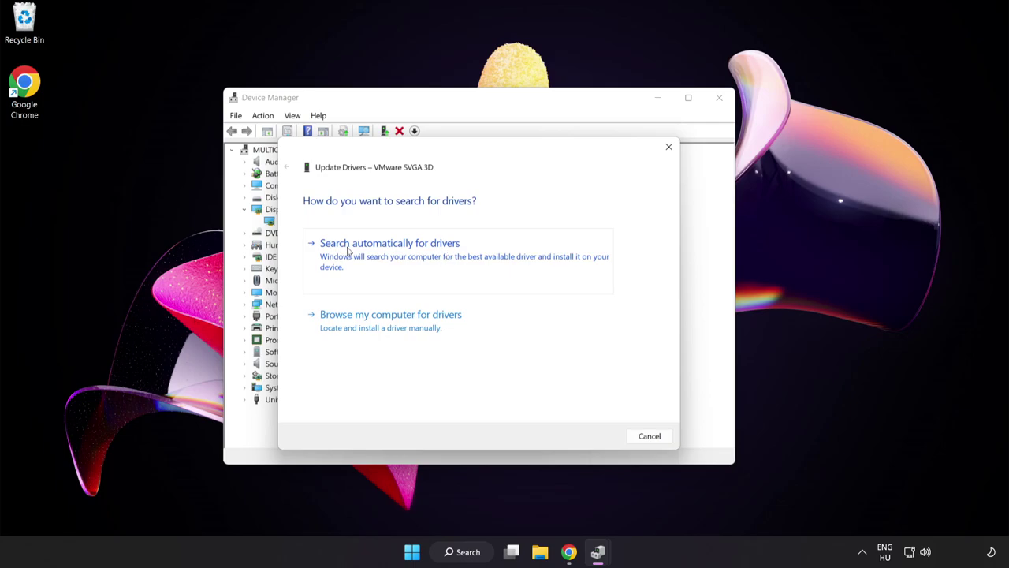
- Auto-search for a VMware SVGA 3D driver, dismiss the already-best result, and close Device Manager
{"action": "left_click", "coordinate": [418, 257]}
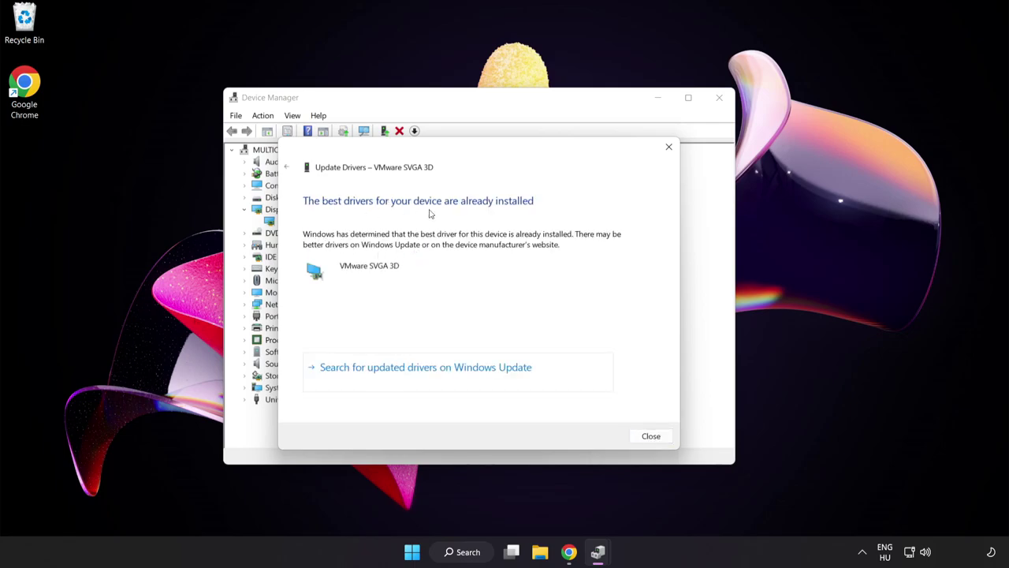
{"action": "left_click", "coordinate": [649, 436]}
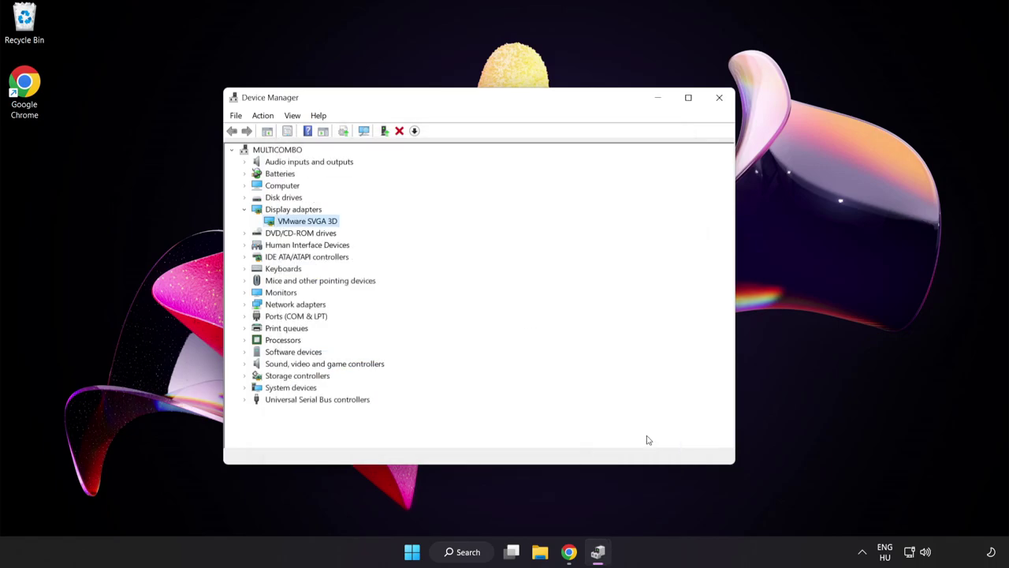
{"action": "left_click", "coordinate": [718, 99]}
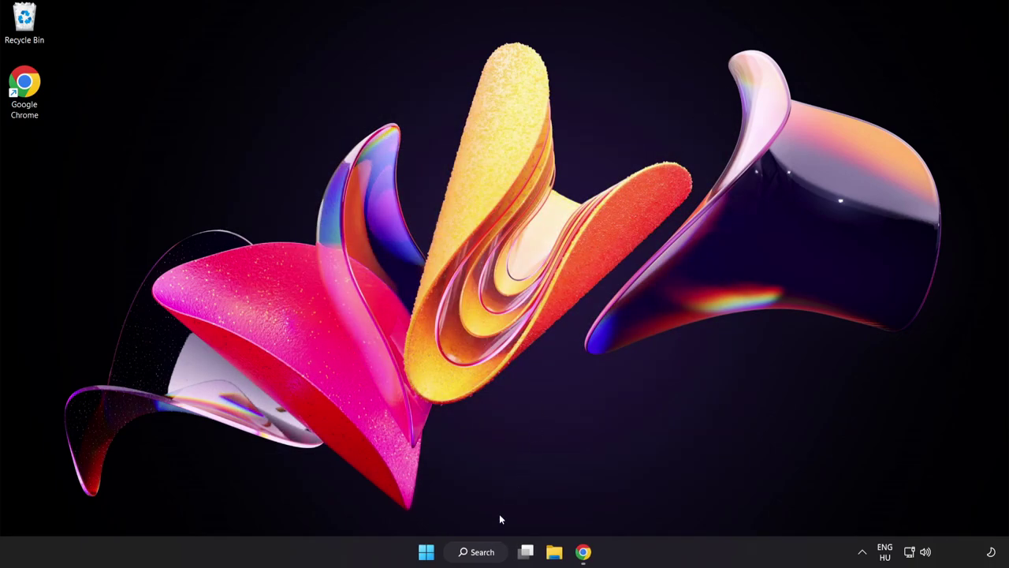
- Find Game Mode settings via 'game mode settings' search and switch Game Mode on
{"action": "left_click", "coordinate": [483, 552]}
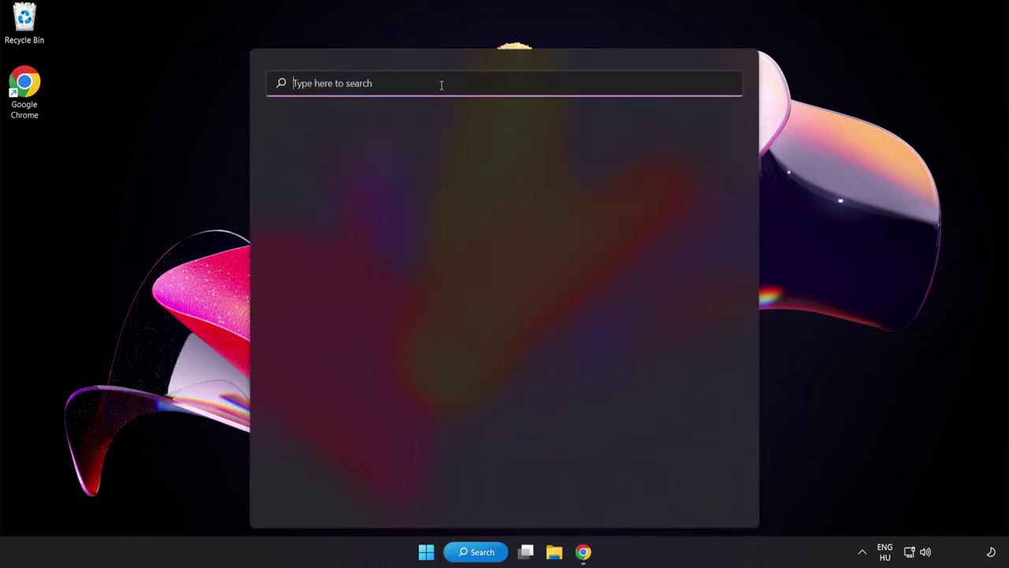
{"action": "type", "text": "game mode setti"}
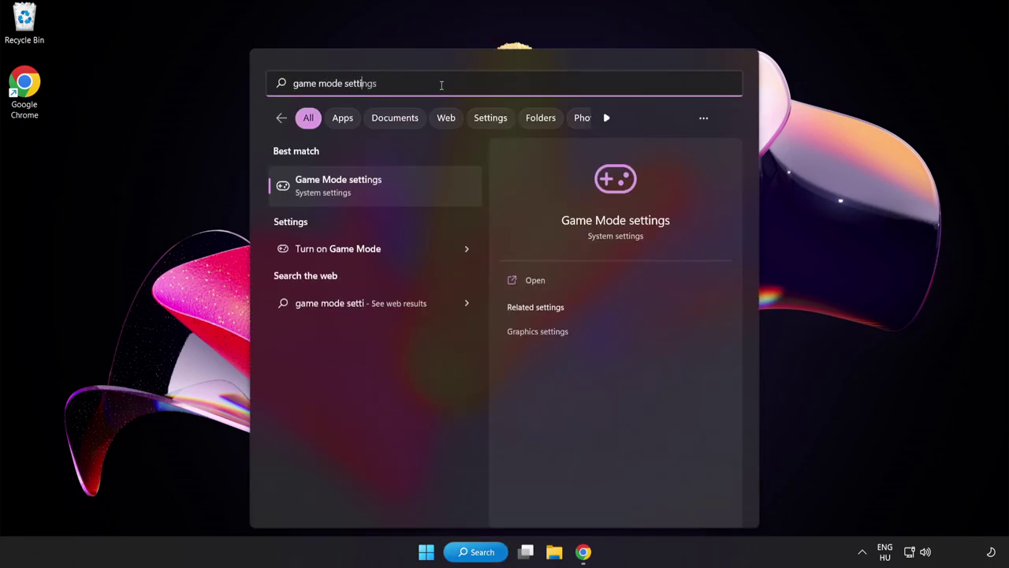
{"action": "type", "text": "ngs"}
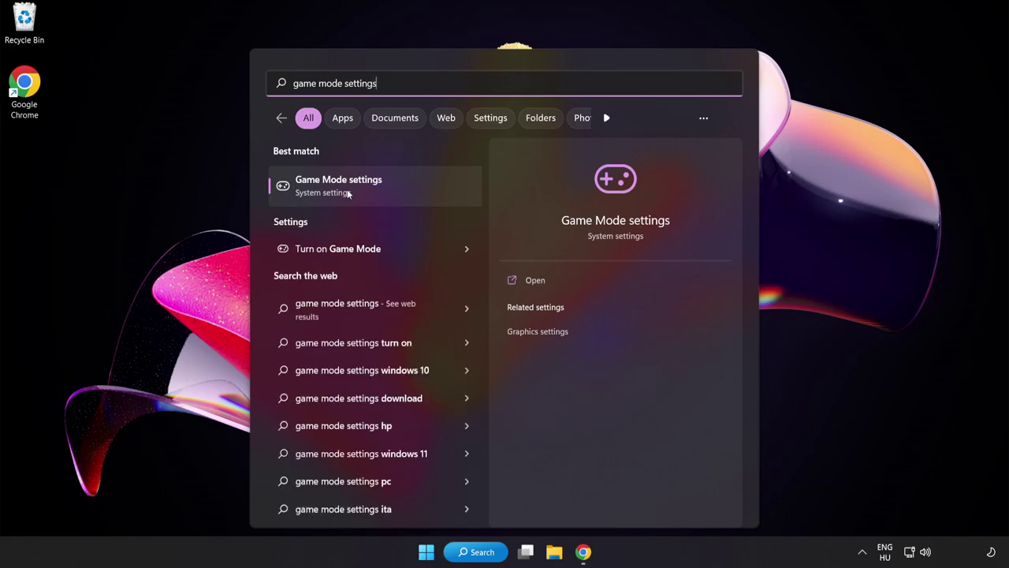
{"action": "left_click", "coordinate": [368, 193]}
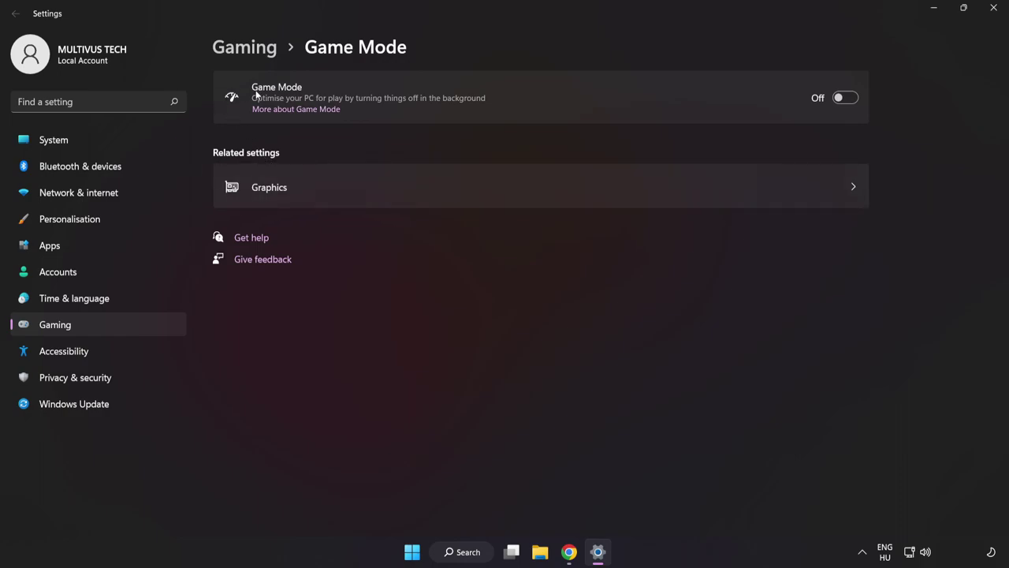
{"action": "left_click", "coordinate": [845, 99]}
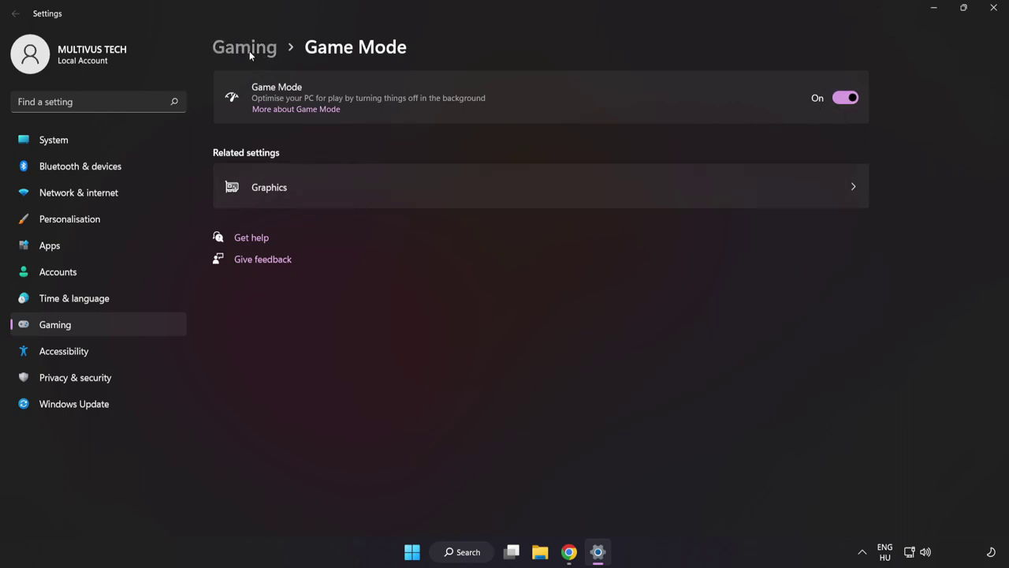
- Turn off the controller button opening Xbox Game Bar, then close Settings
{"action": "left_click", "coordinate": [249, 51]}
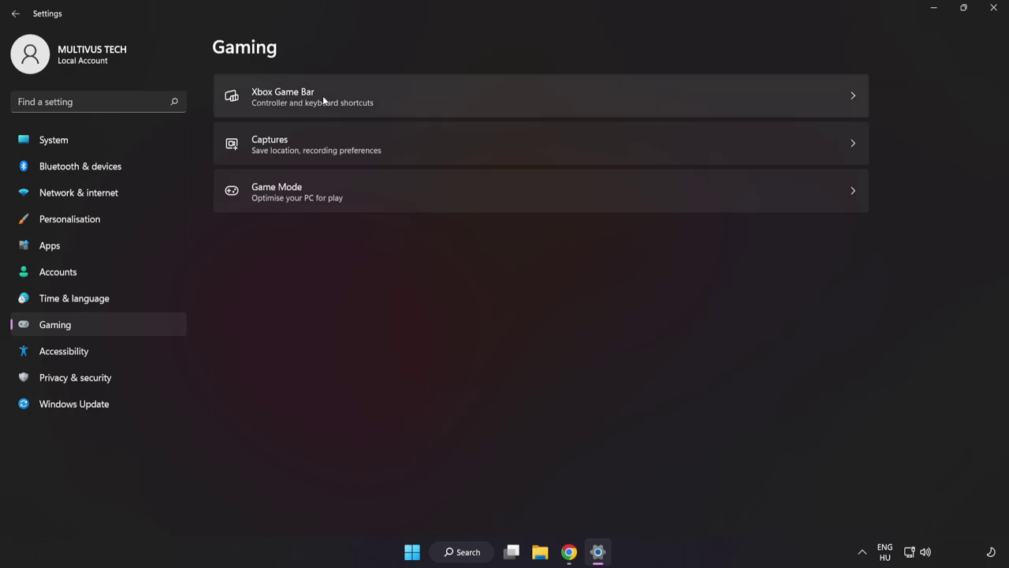
{"action": "left_click", "coordinate": [728, 93]}
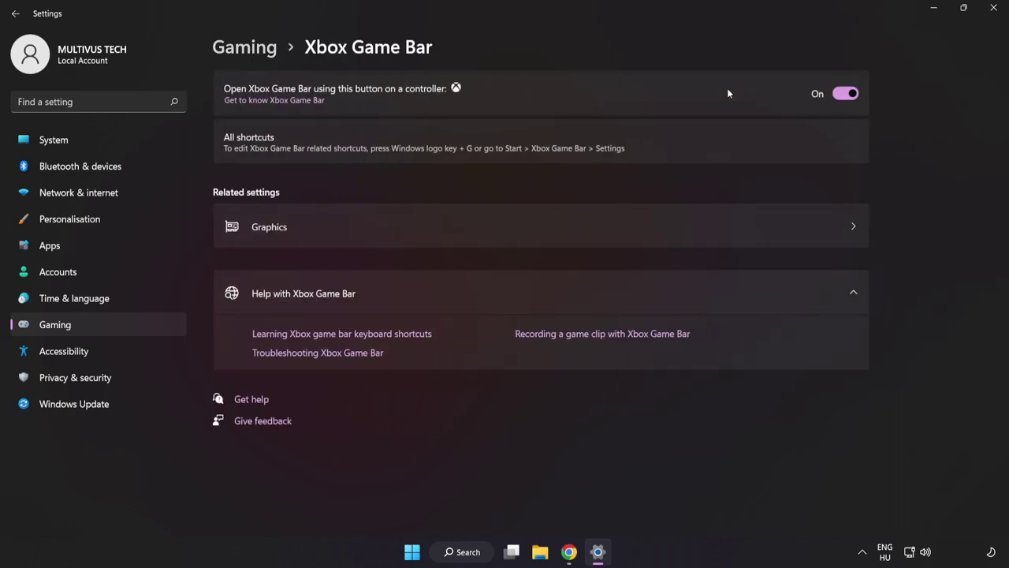
{"action": "left_click", "coordinate": [847, 96]}
{"action": "left_click", "coordinate": [995, 14]}
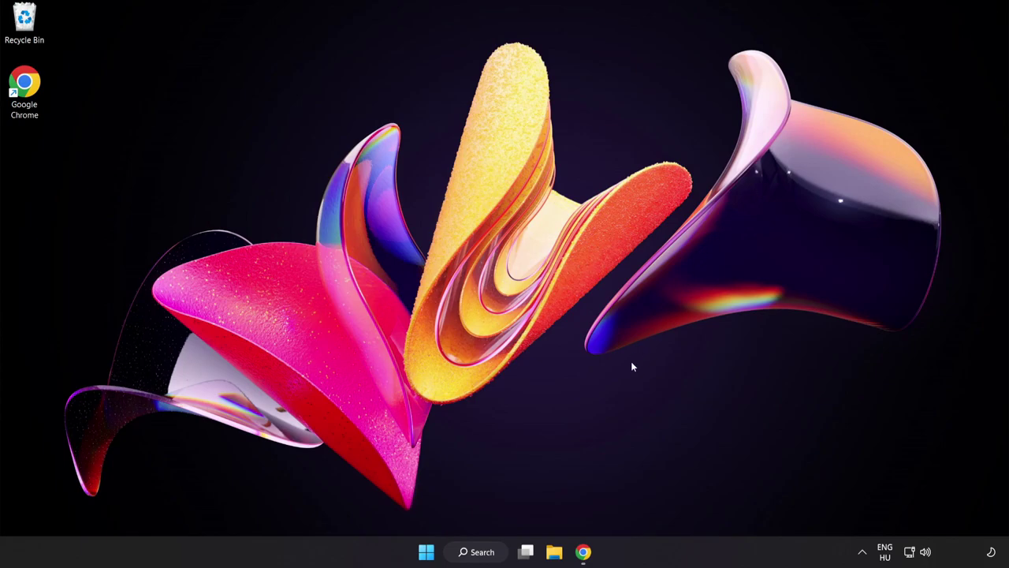
- Open Task Manager from the Start menu and end the Google Chrome process
{"action": "right_click", "coordinate": [424, 554]}
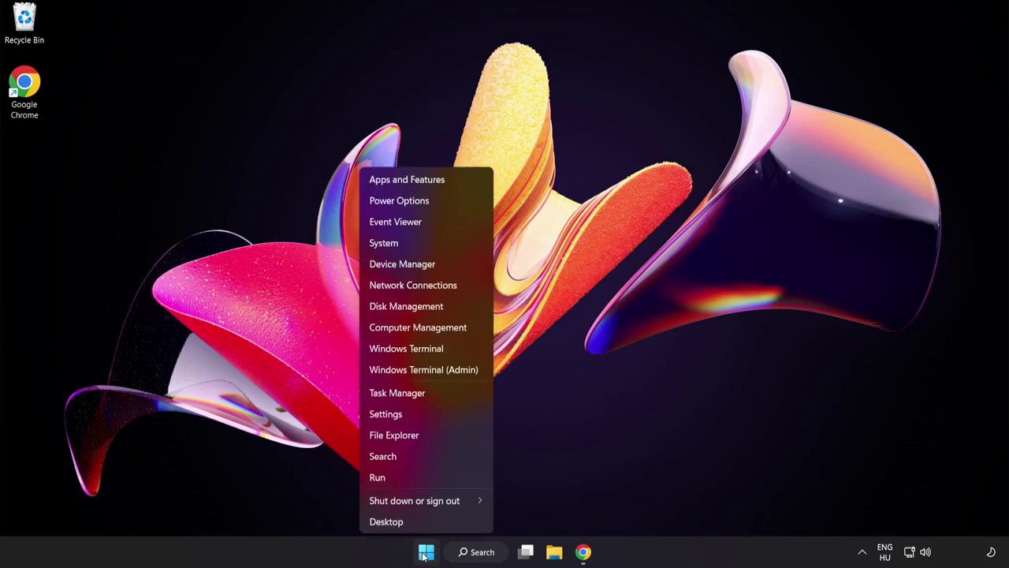
{"action": "left_click", "coordinate": [432, 394]}
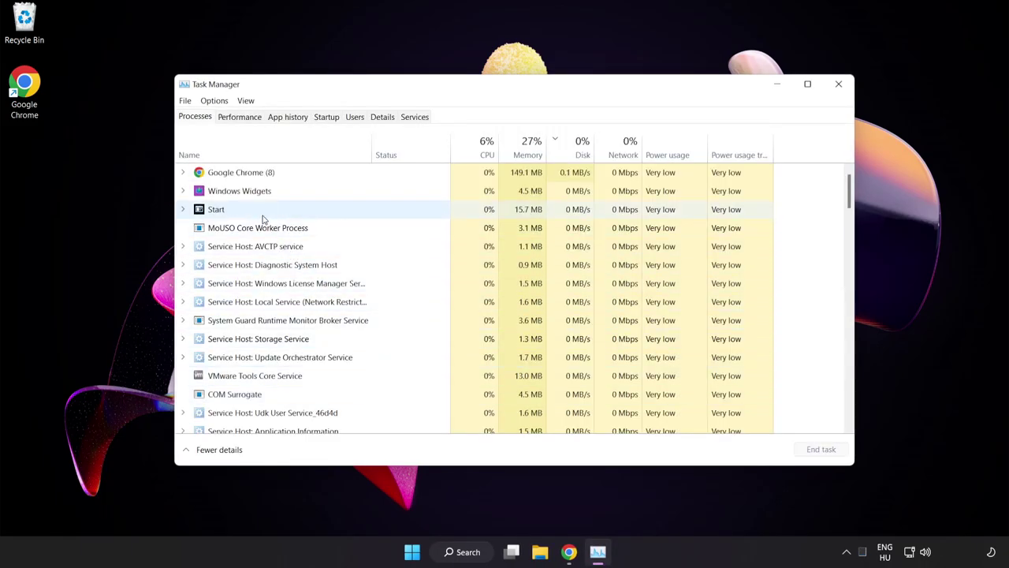
{"action": "left_click", "coordinate": [258, 173]}
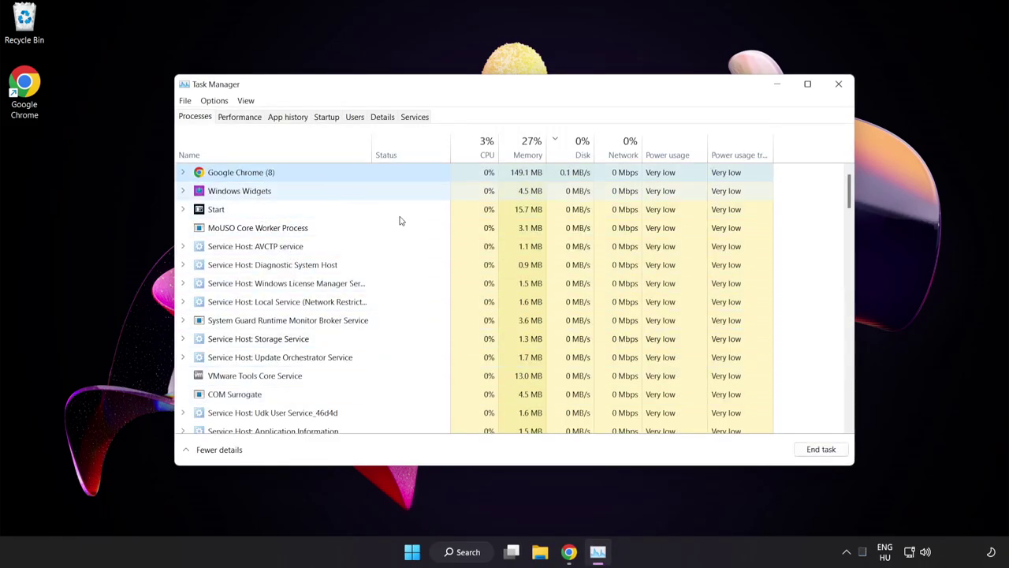
{"action": "left_click", "coordinate": [816, 449]}
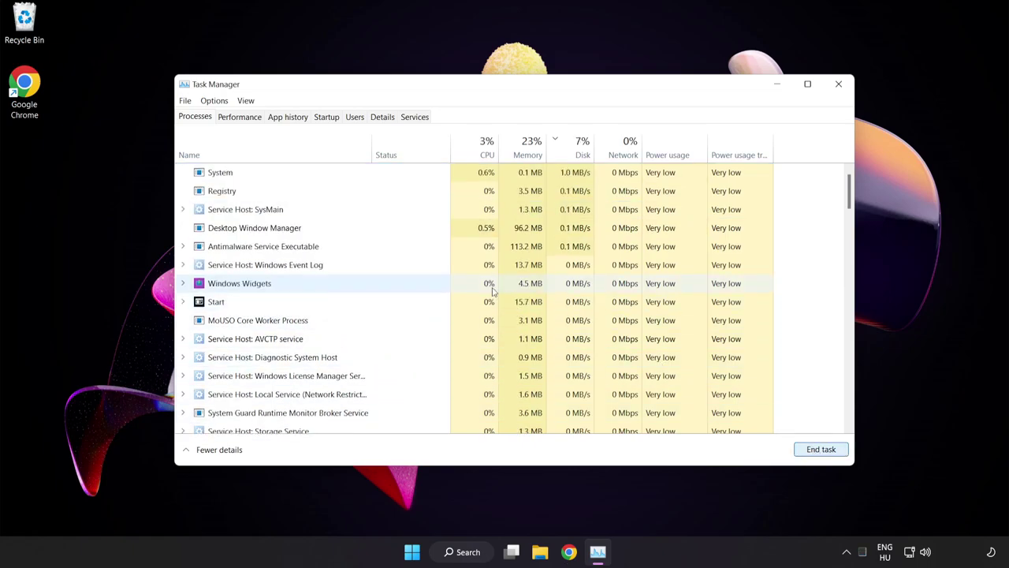
{"action": "mouse_move", "coordinate": [850, 191]}
{"action": "left_mouse_down"}
{"action": "mouse_move", "coordinate": [845, 353]}
{"action": "mouse_move", "coordinate": [841, 162]}
{"action": "left_mouse_up"}
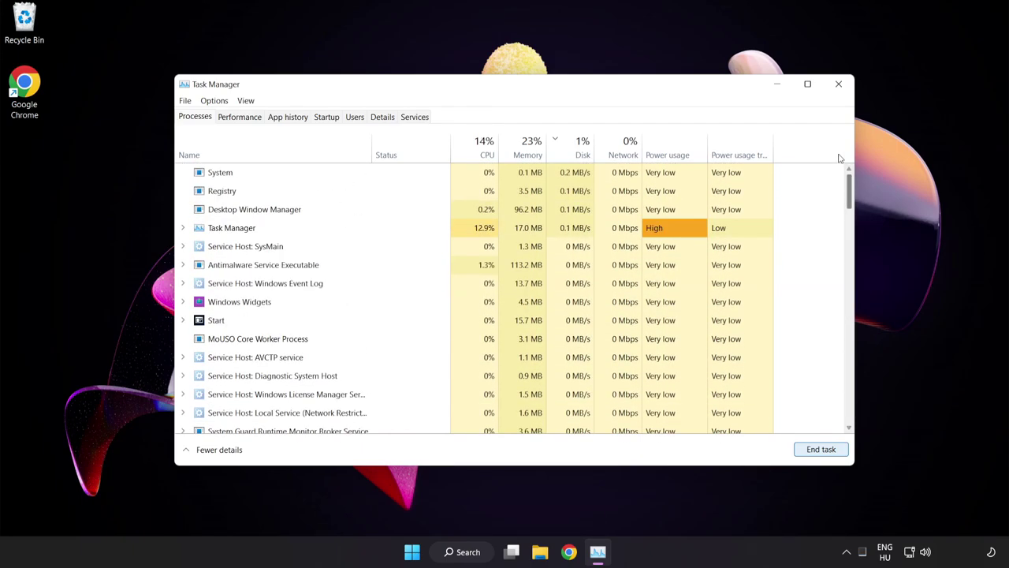
- Disable Cortana, Phone Link and Terminal as startup apps, then close Task Manager
{"action": "left_click", "coordinate": [328, 119]}
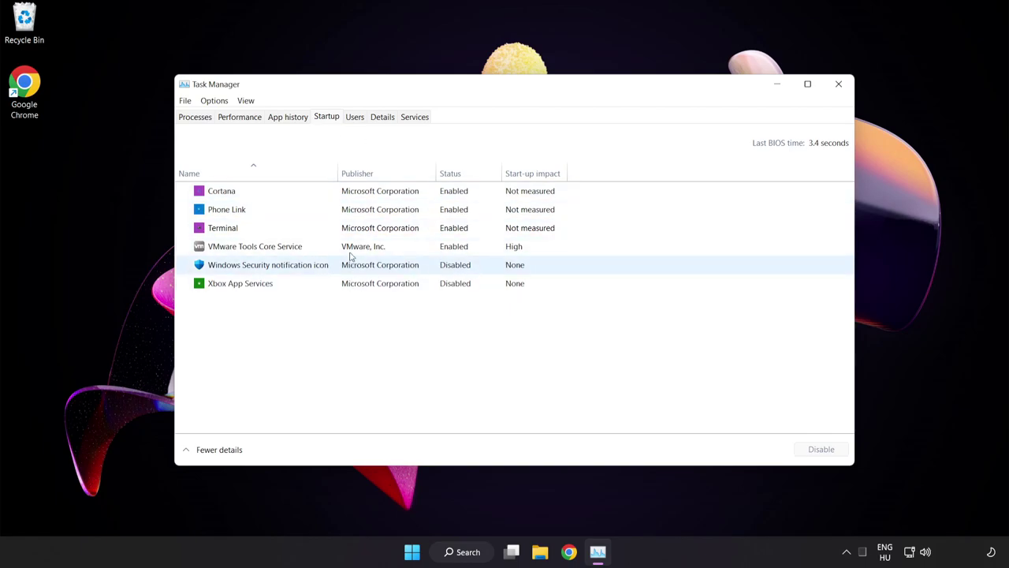
{"action": "left_click", "coordinate": [354, 197]}
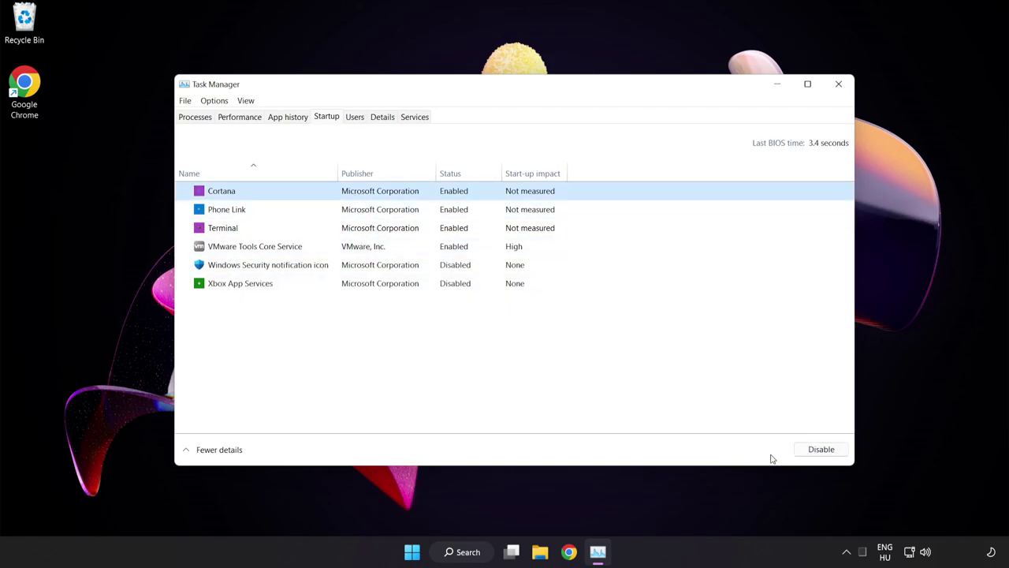
{"action": "left_click", "coordinate": [823, 450]}
{"action": "left_click", "coordinate": [294, 210]}
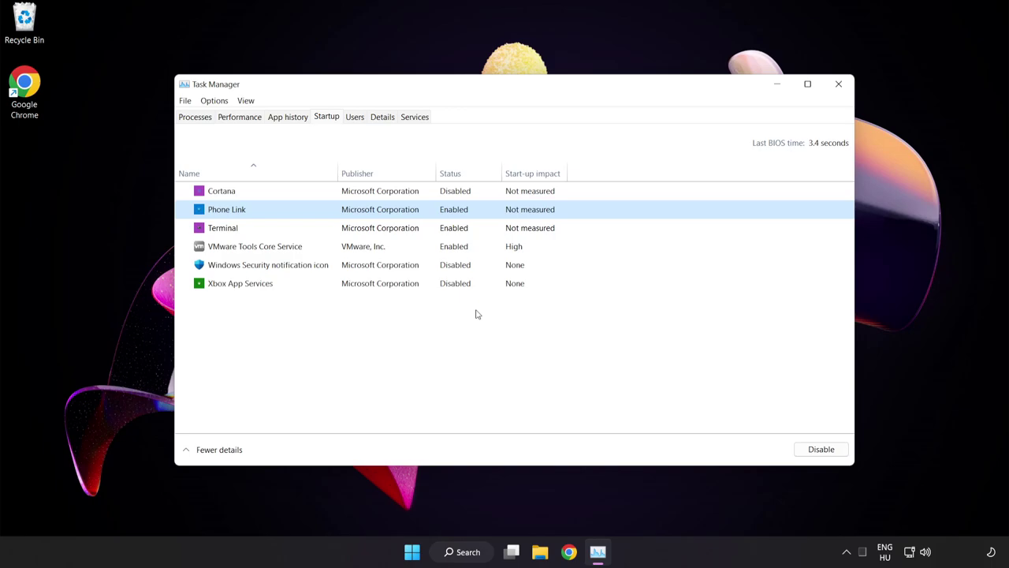
{"action": "left_click", "coordinate": [820, 449]}
{"action": "left_click", "coordinate": [404, 235]}
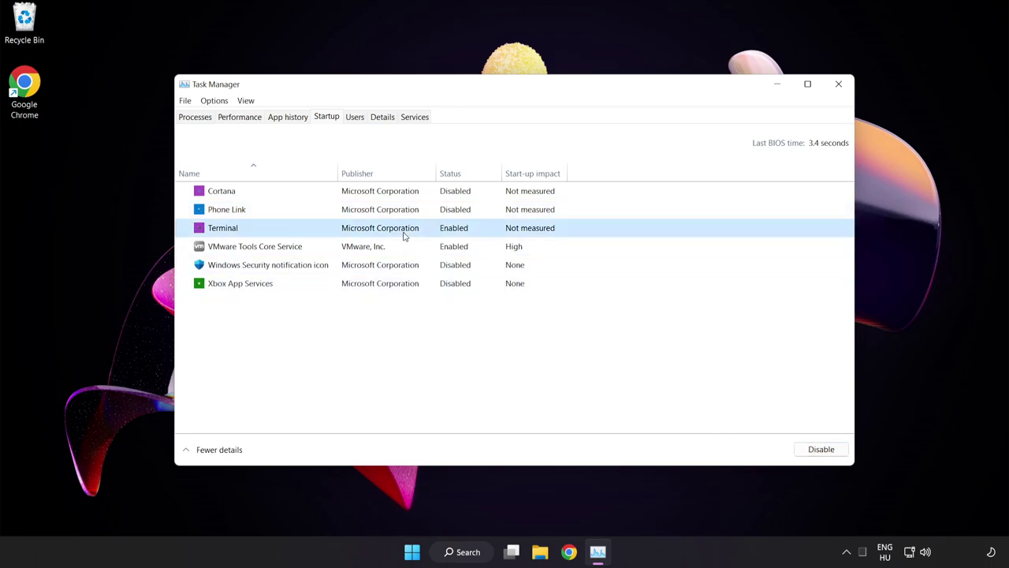
{"action": "left_click", "coordinate": [824, 451]}
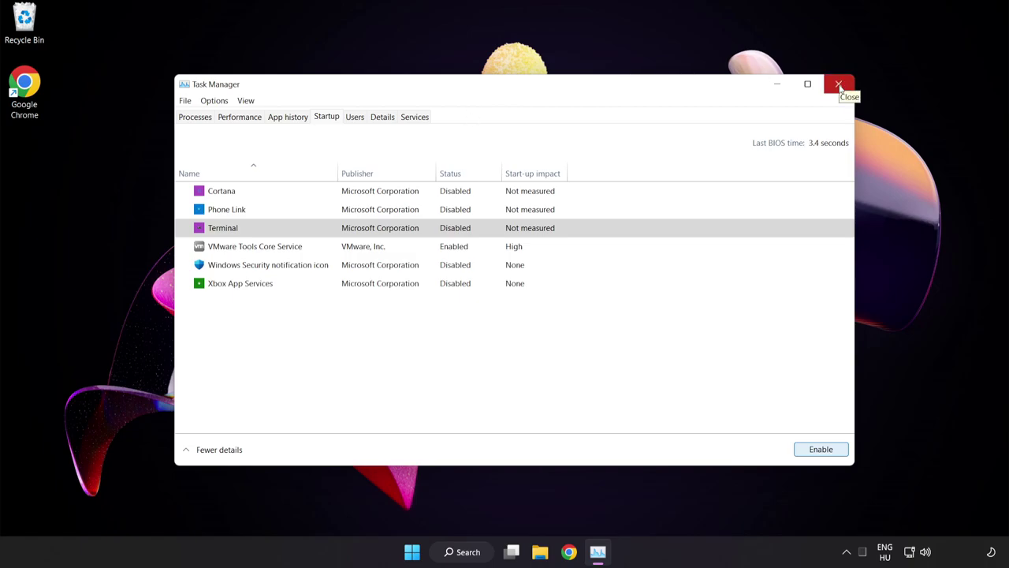
{"action": "left_click", "coordinate": [839, 84]}
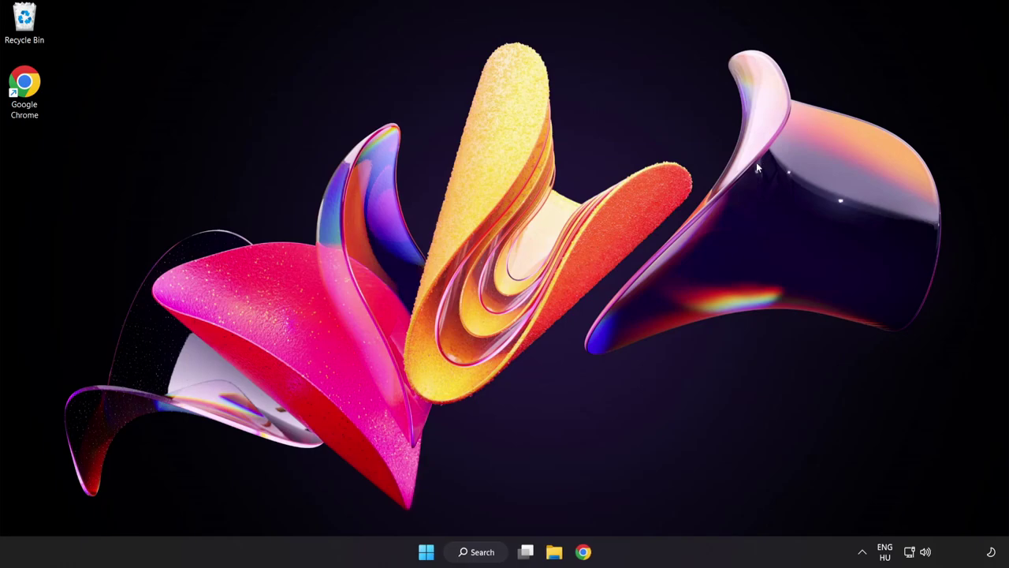
- Check for updates in Windows Update until it reports up to date, then close Settings
{"action": "left_click", "coordinate": [483, 552]}
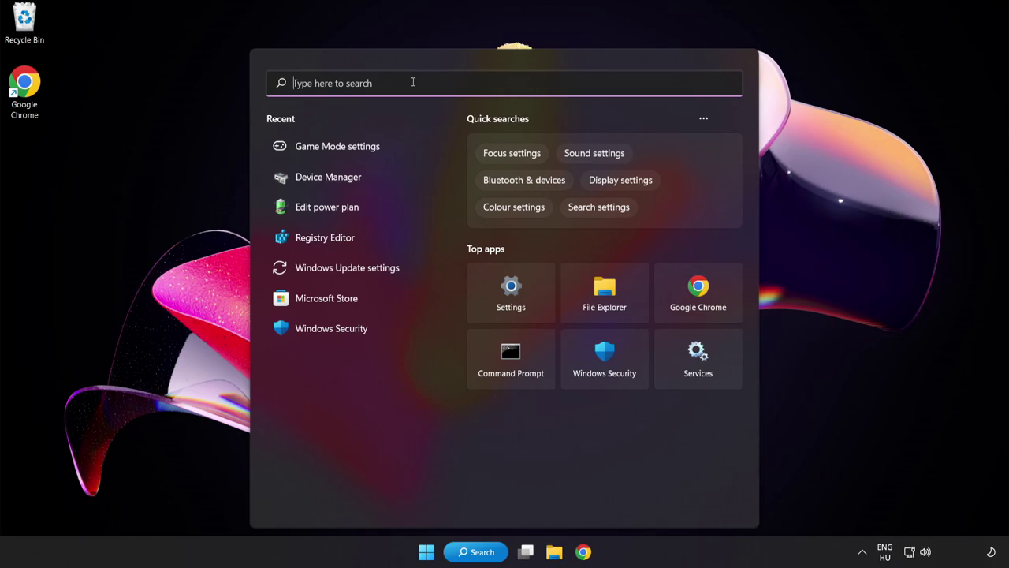
{"action": "type", "text": "update"}
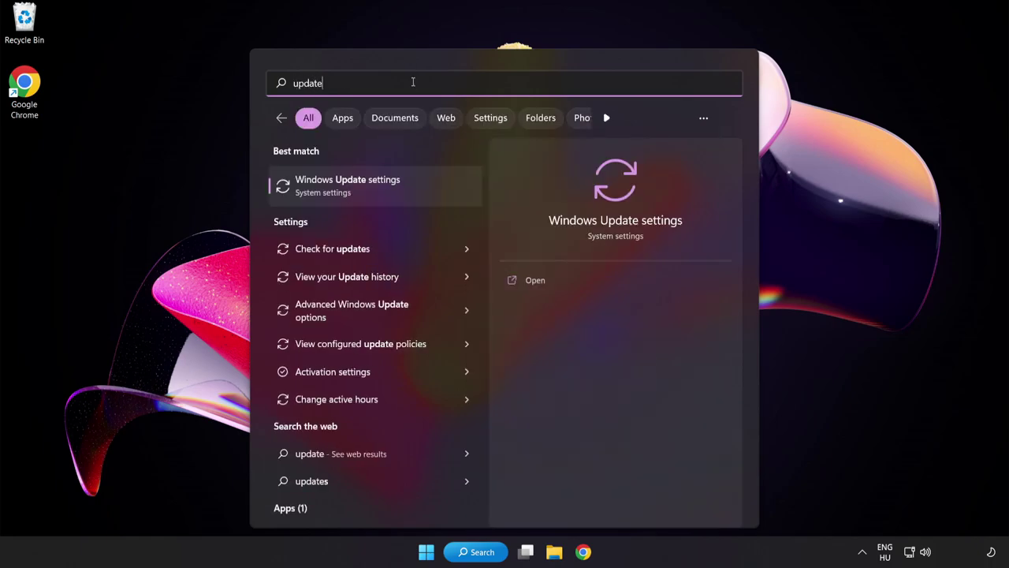
{"action": "left_click", "coordinate": [413, 186]}
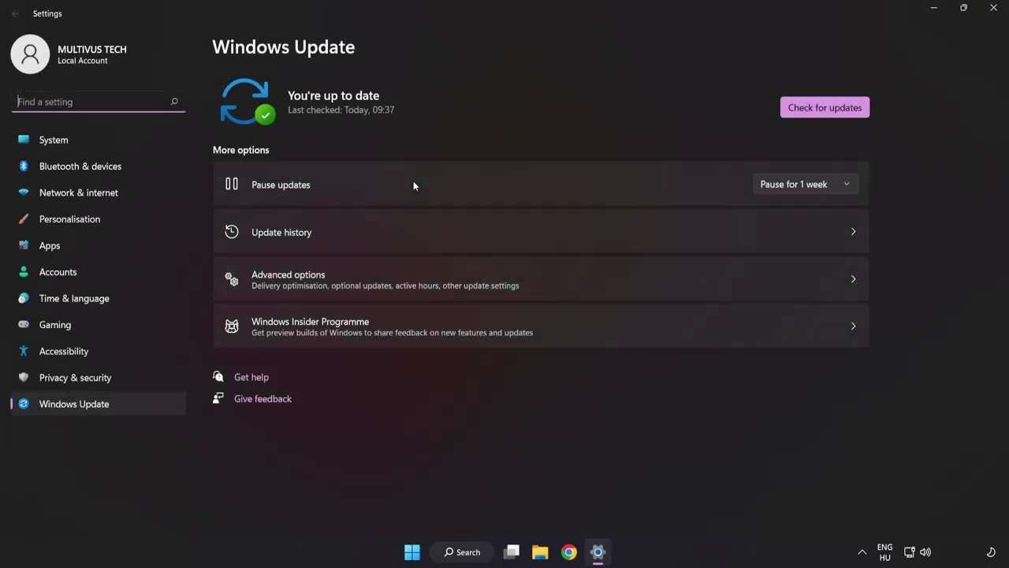
{"action": "left_click", "coordinate": [828, 112]}
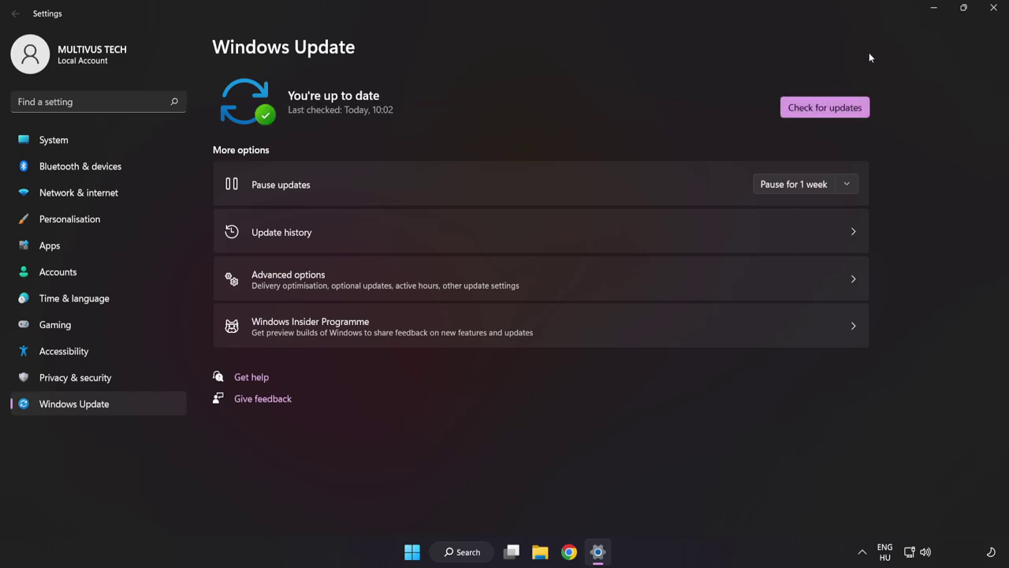
{"action": "left_click", "coordinate": [992, 10]}
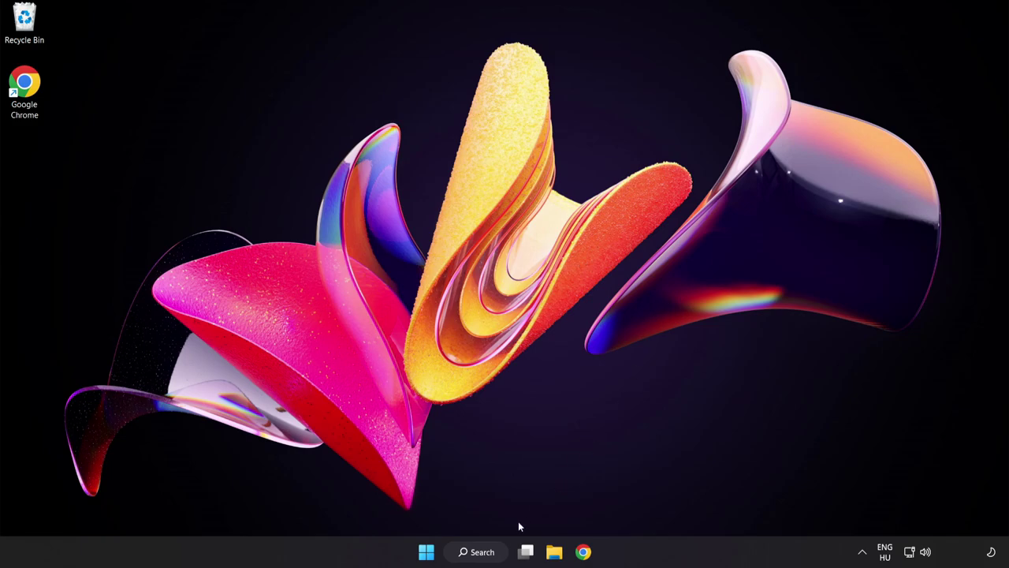
- Search 'regedit' and launch Registry Editor showing the root keys
{"action": "left_click", "coordinate": [483, 552]}
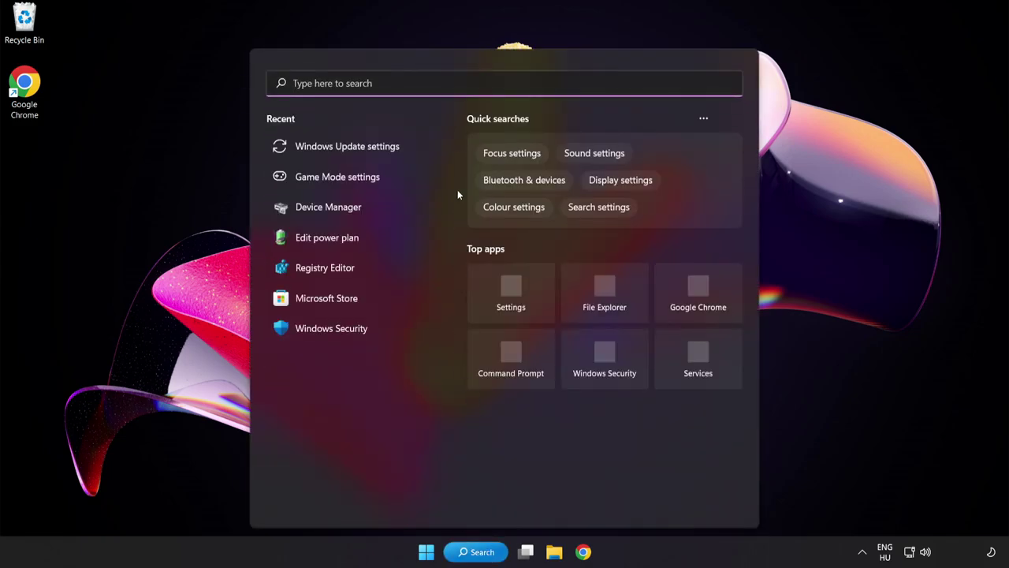
{"action": "type", "text": "rege"}
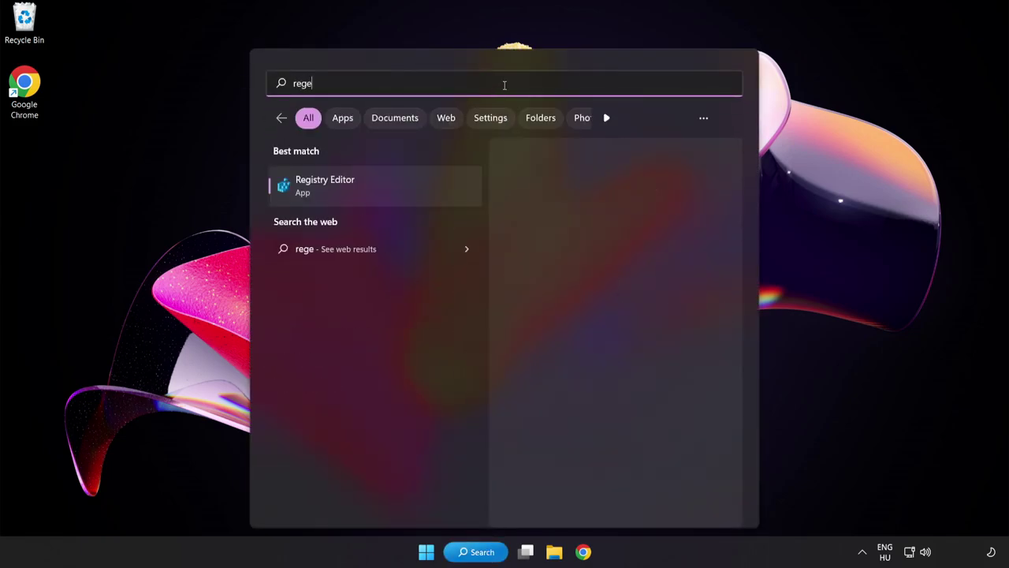
{"action": "type", "text": "dit"}
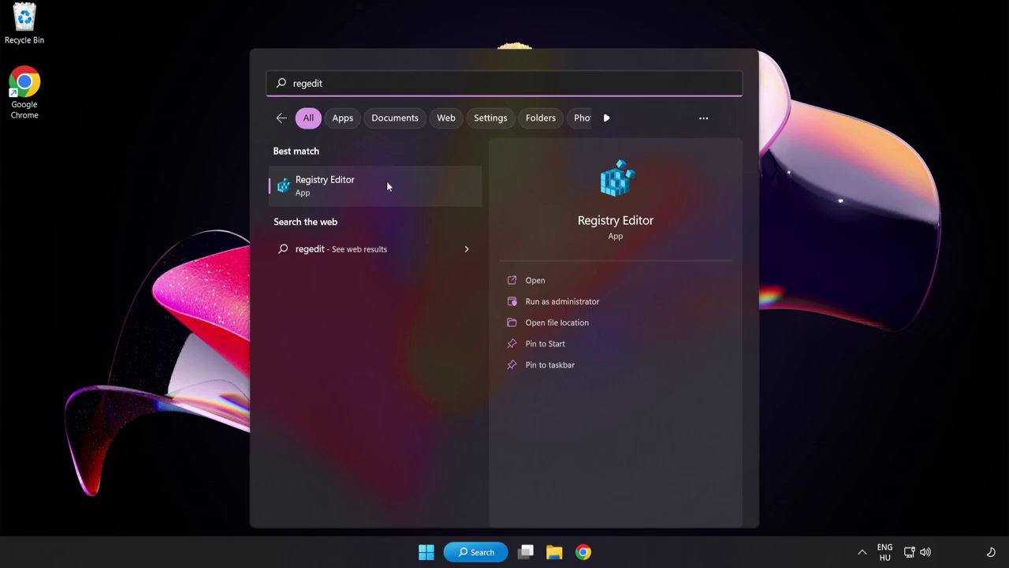
{"action": "left_click", "coordinate": [387, 186]}
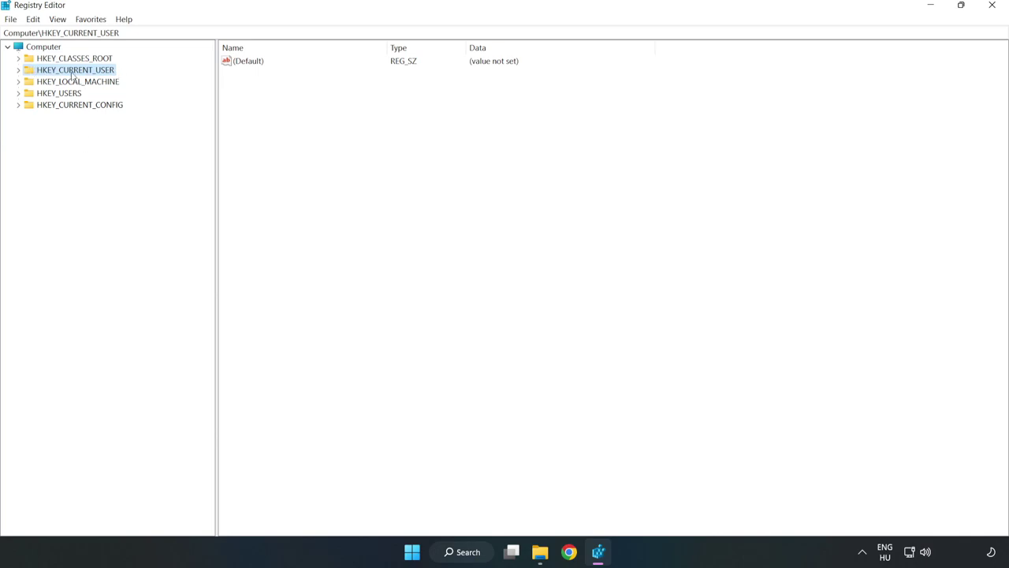
- Navigate to HKEY_CURRENT_USER\System\GameConfigStore to list its GameDVR values
{"action": "left_click", "coordinate": [18, 70]}
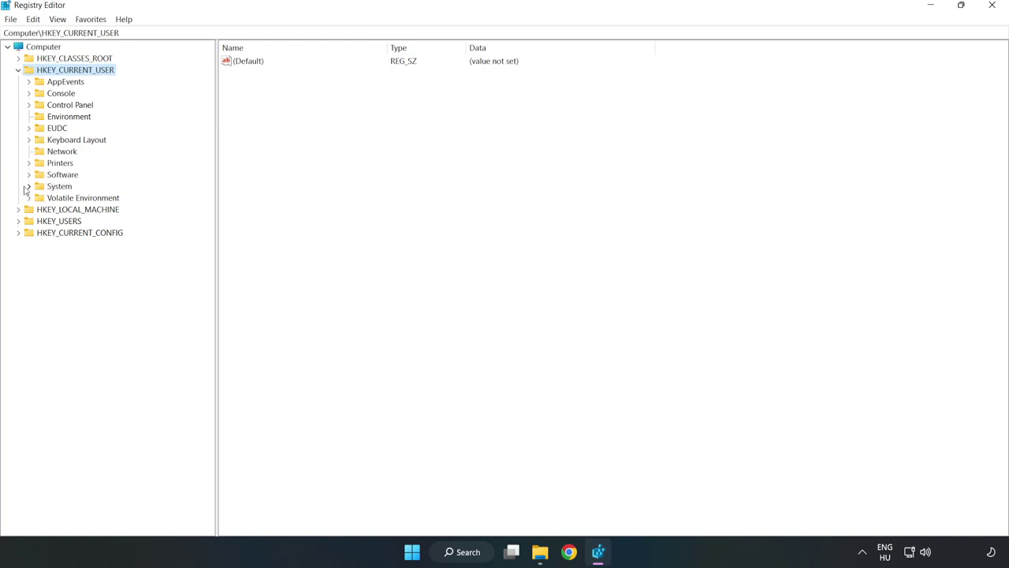
{"action": "left_click", "coordinate": [28, 187]}
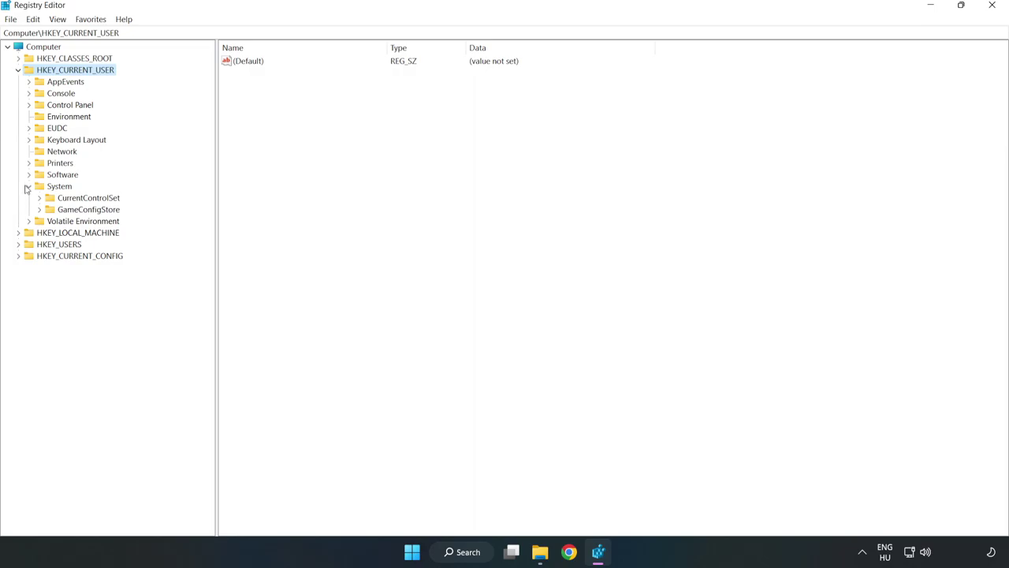
{"action": "left_click", "coordinate": [84, 211]}
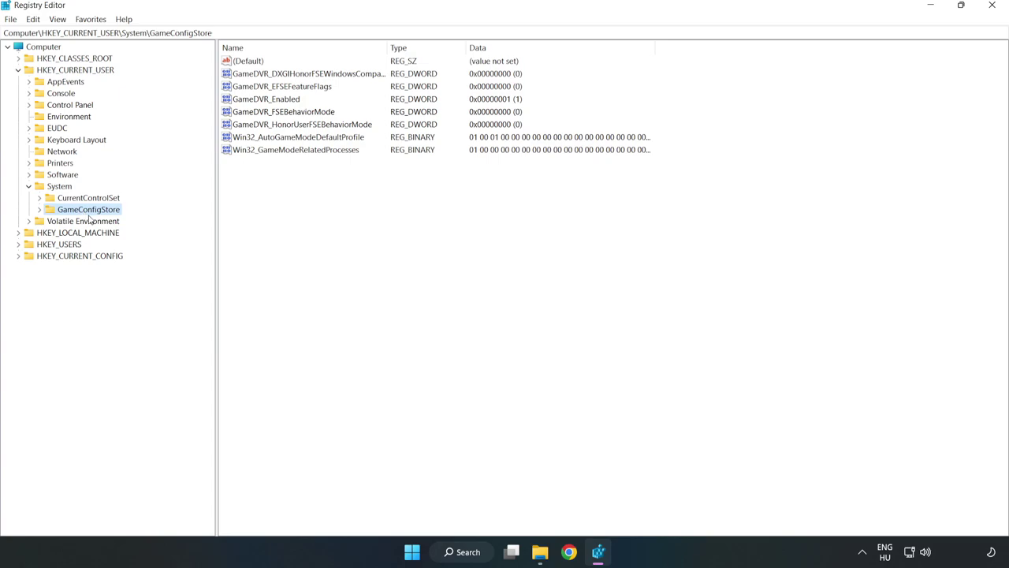
- Change the GameDVR_Enabled value data to 0
{"action": "left_click", "coordinate": [249, 103]}
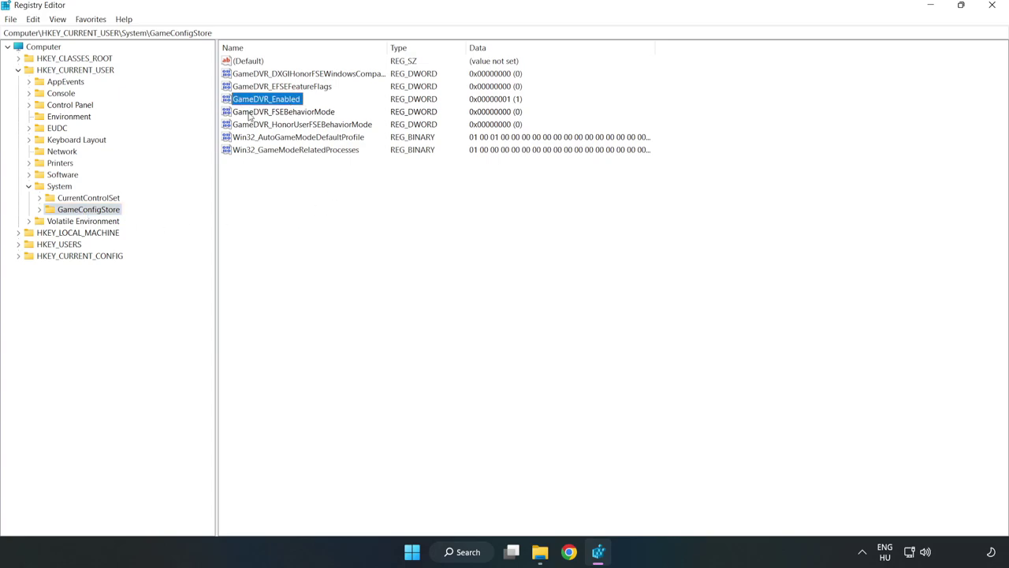
{"action": "right_click", "coordinate": [276, 105]}
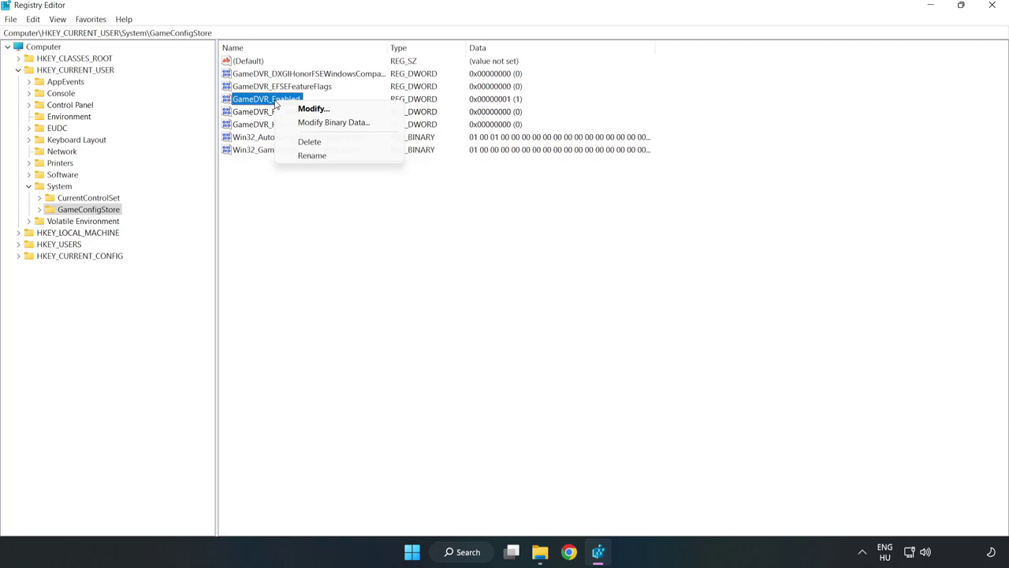
{"action": "left_click", "coordinate": [322, 114]}
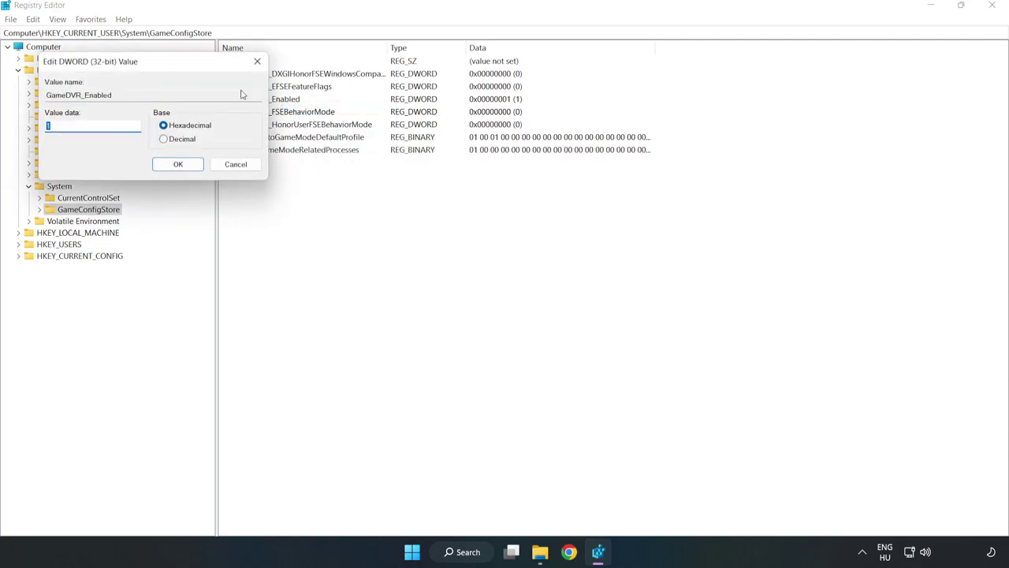
{"action": "left_click_drag", "start_coordinate": [202, 69], "coordinate": [561, 214]}
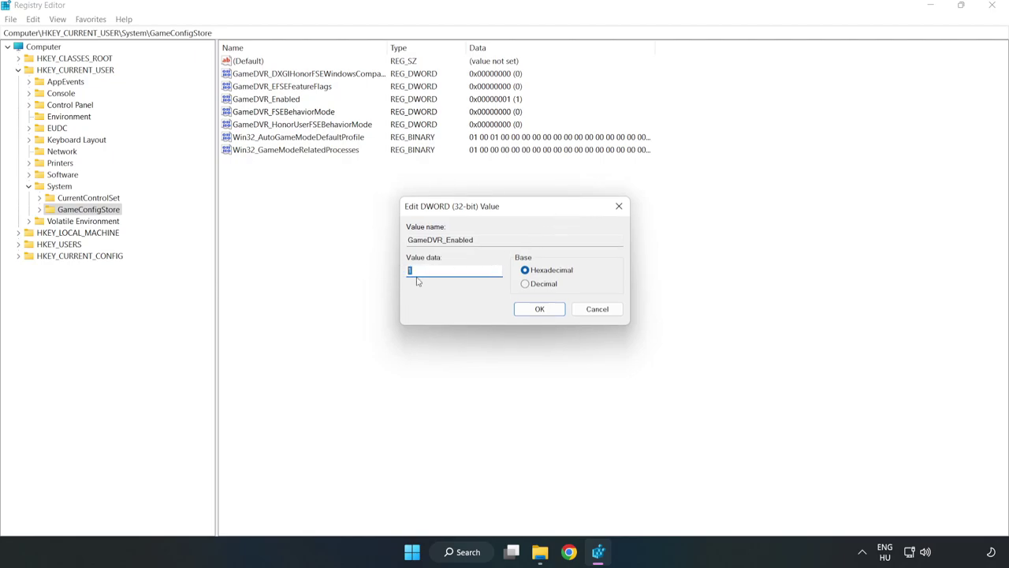
{"action": "type", "text": "0"}
{"action": "left_click", "coordinate": [539, 310]}
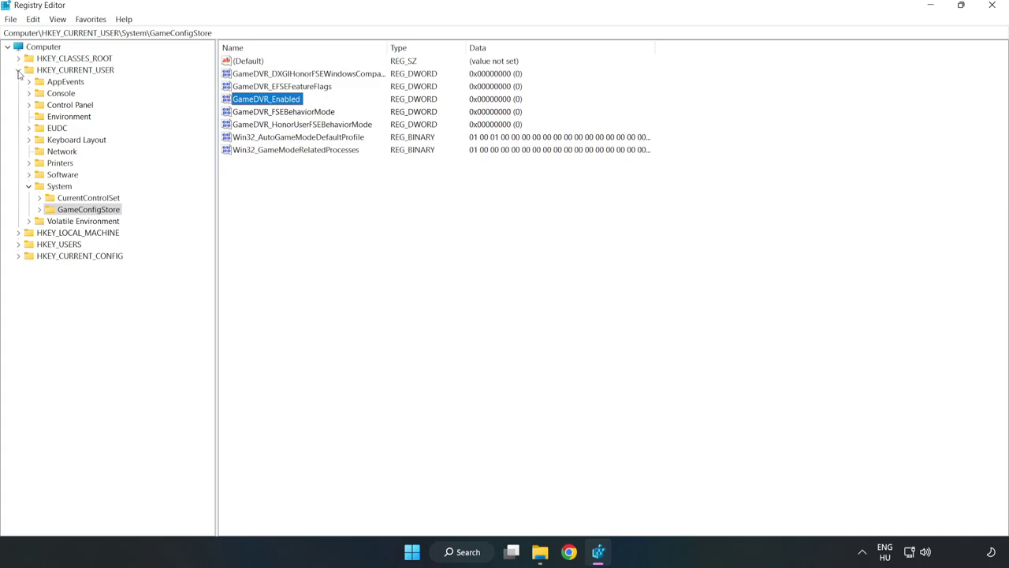
- Collapse HKEY_CURRENT_USER and expand HKEY_LOCAL_MACHINE\SOFTWARE\Microsoft\PolicyManager\default\ApplicationManagement
{"action": "left_click", "coordinate": [18, 70]}
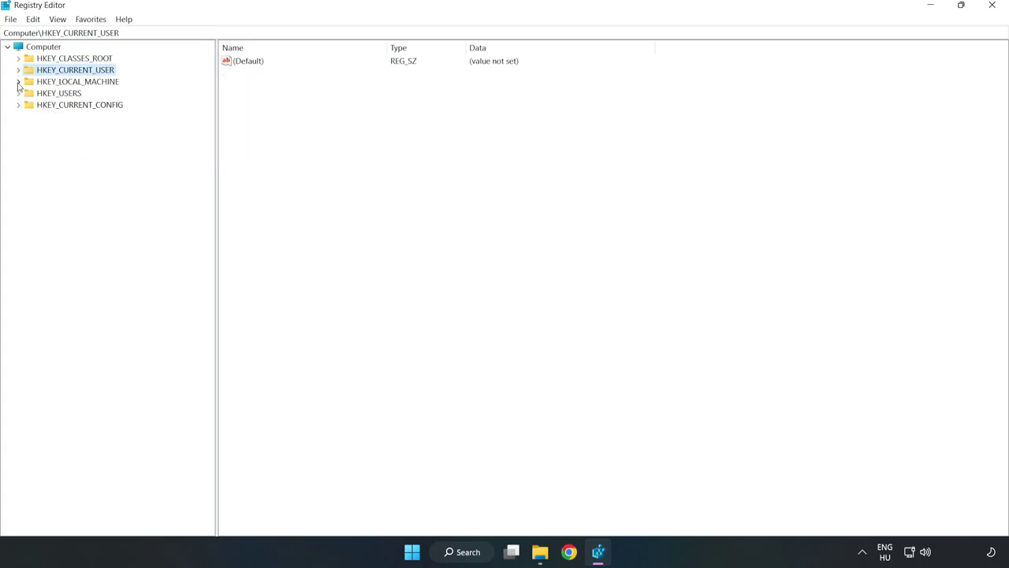
{"action": "left_click", "coordinate": [18, 82]}
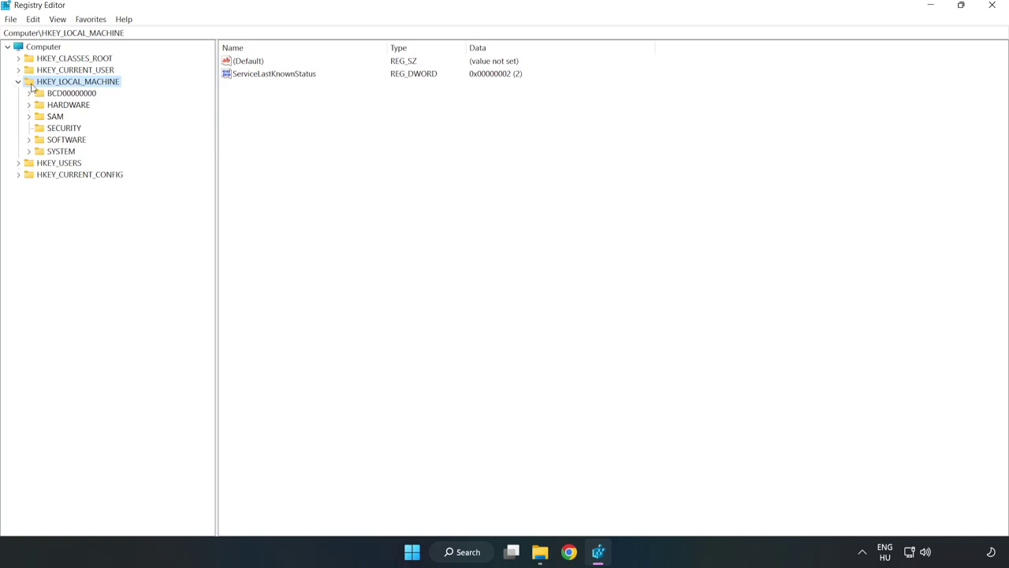
{"action": "left_click", "coordinate": [29, 139]}
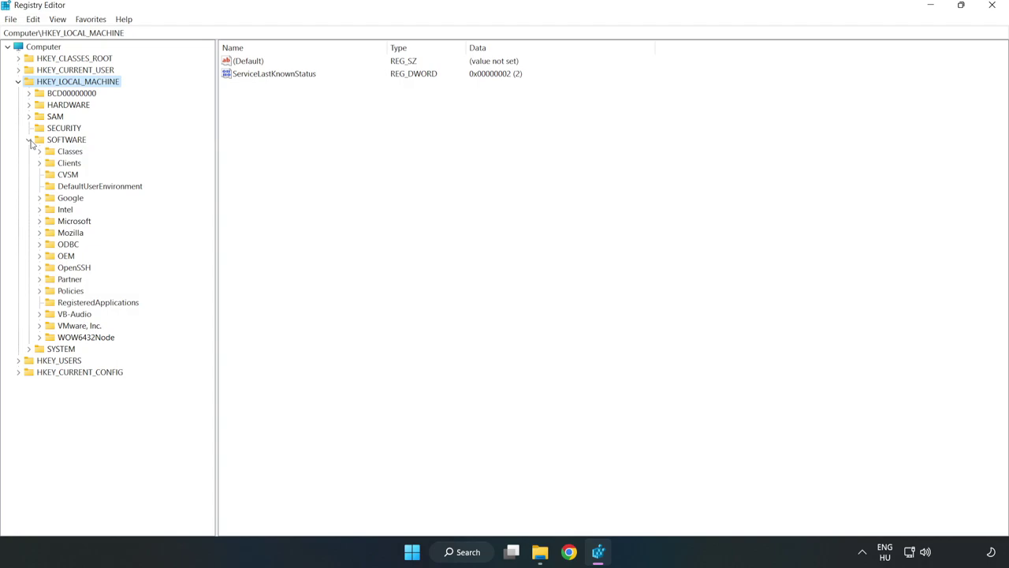
{"action": "left_click", "coordinate": [40, 221]}
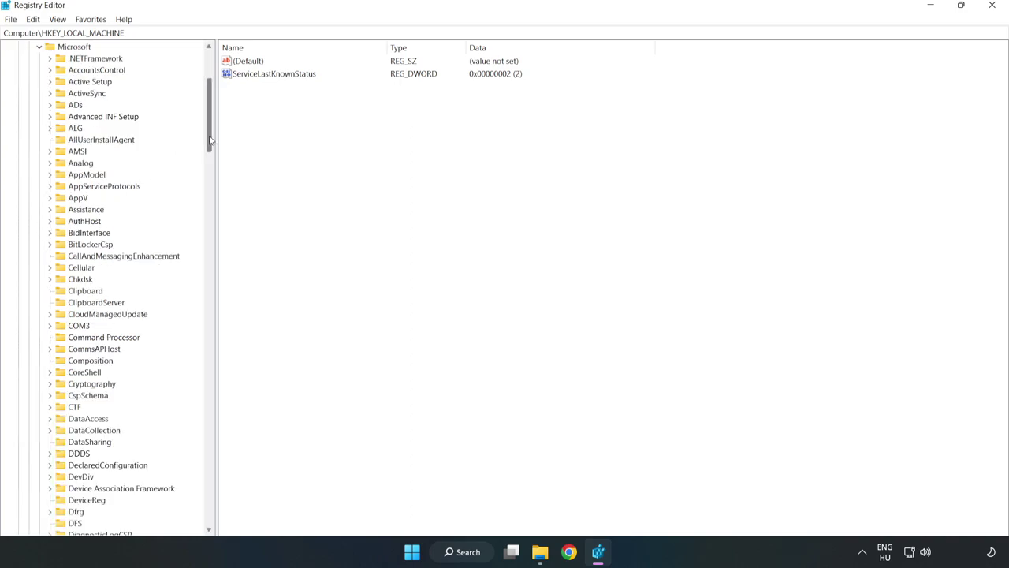
{"action": "mouse_move", "coordinate": [207, 142]}
{"action": "left_mouse_down"}
{"action": "mouse_move", "coordinate": [231, 382]}
{"action": "mouse_move", "coordinate": [228, 371]}
{"action": "left_mouse_up"}
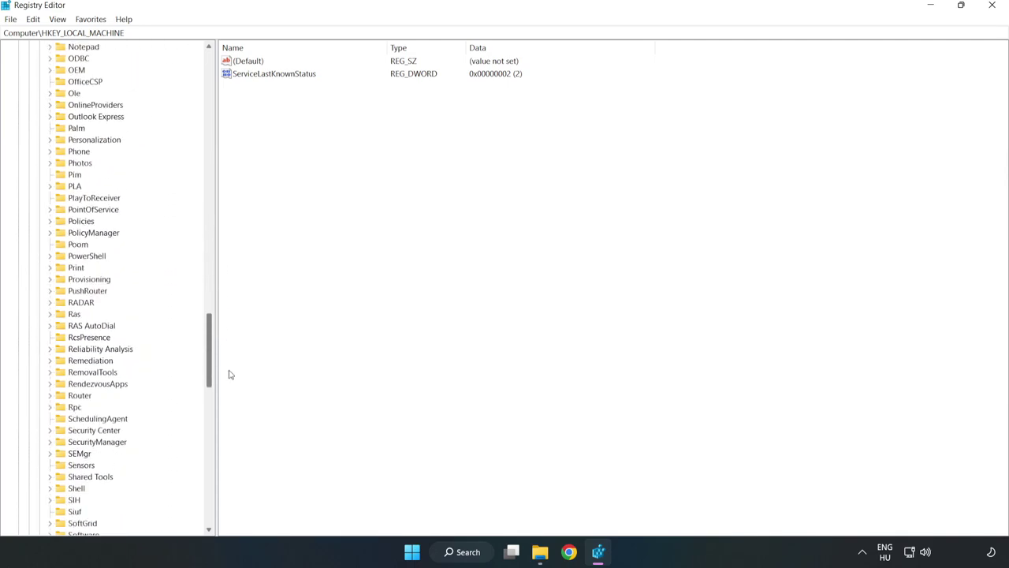
{"action": "left_click", "coordinate": [49, 233]}
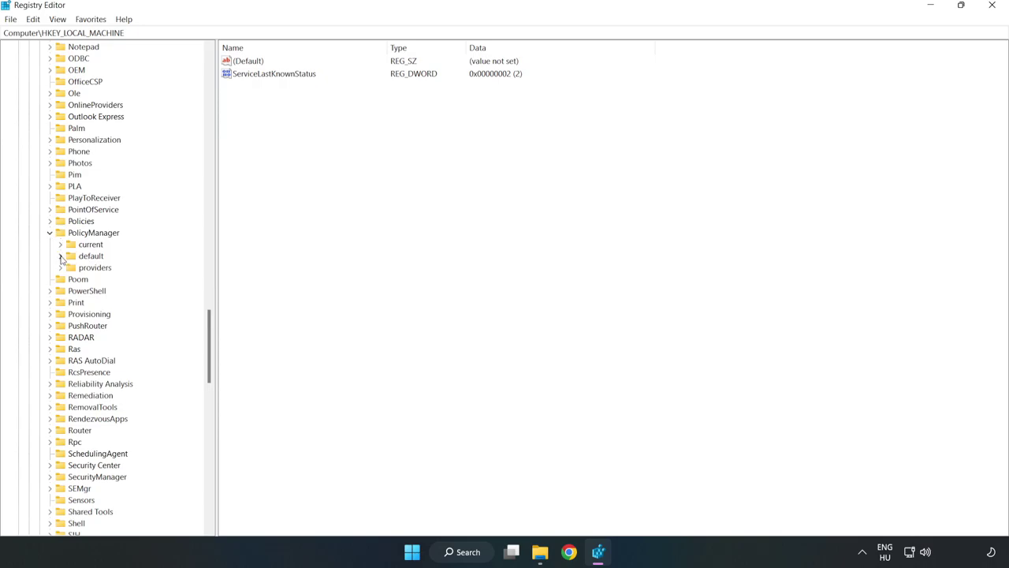
{"action": "left_click", "coordinate": [61, 256]}
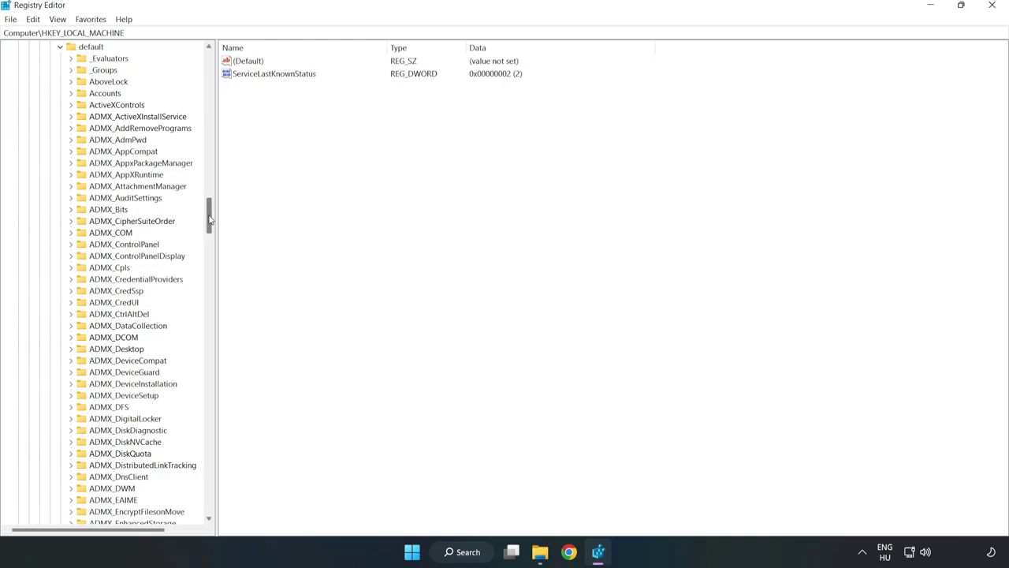
{"action": "left_click_drag", "start_coordinate": [210, 214], "coordinate": [207, 340]}
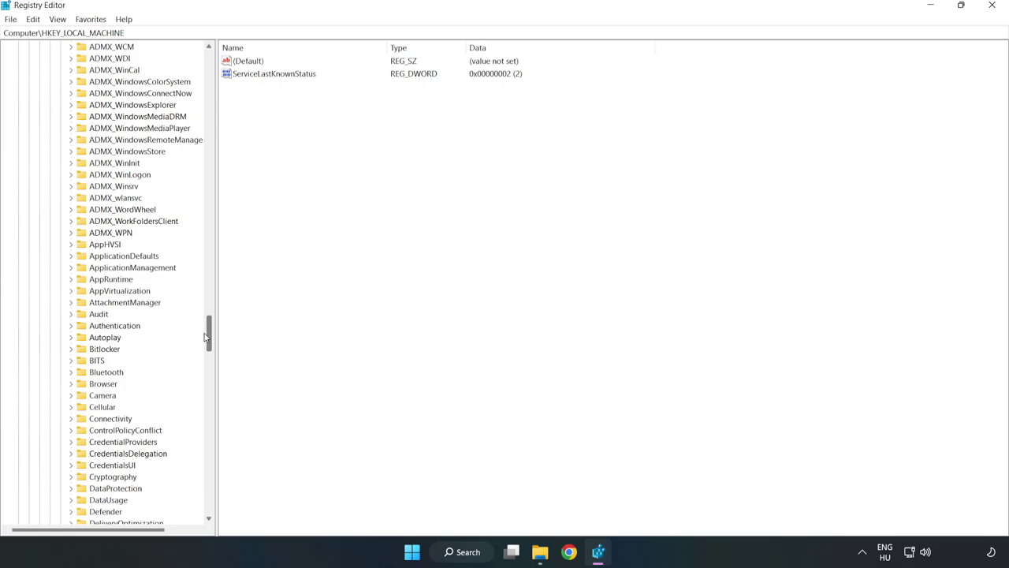
{"action": "left_click", "coordinate": [71, 268]}
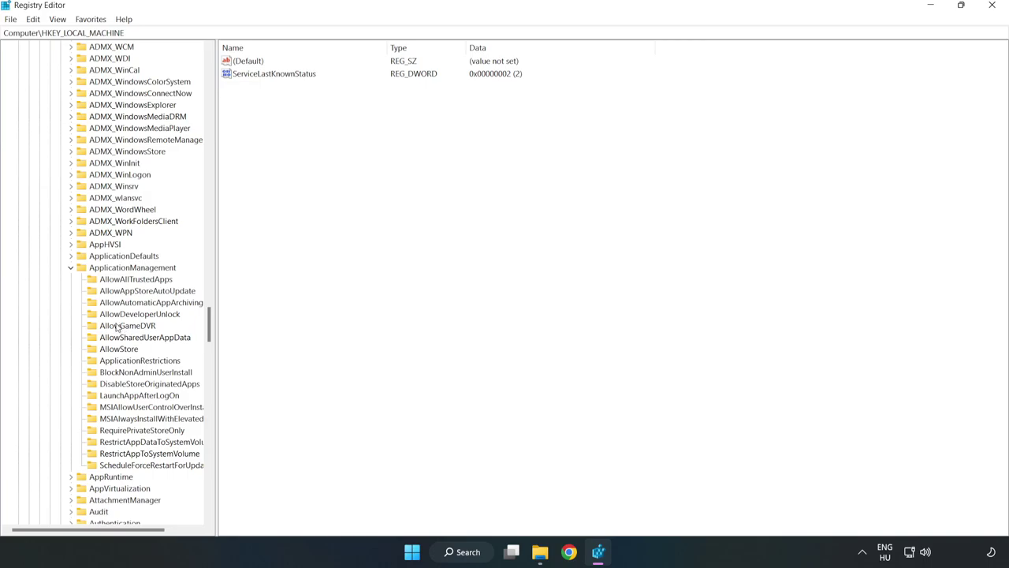
- Set the AllowGameDVR key's 'value' entry from 1 to 0
{"action": "left_click", "coordinate": [117, 326]}
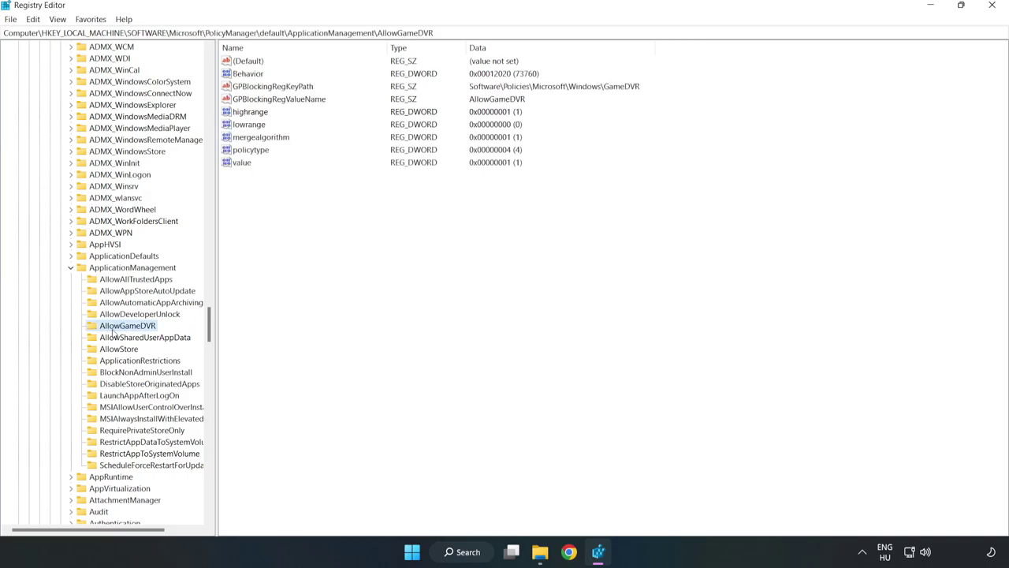
{"action": "left_click", "coordinate": [235, 165]}
{"action": "right_click", "coordinate": [247, 168]}
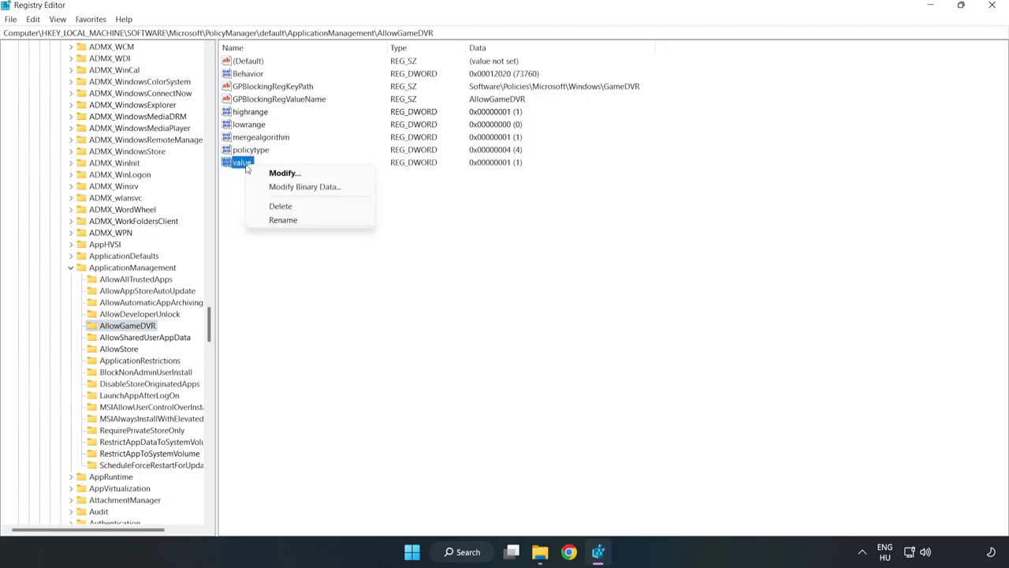
{"action": "left_click", "coordinate": [288, 175]}
{"action": "left_click_drag", "start_coordinate": [191, 68], "coordinate": [512, 209]}
{"action": "left_click", "coordinate": [404, 269]}
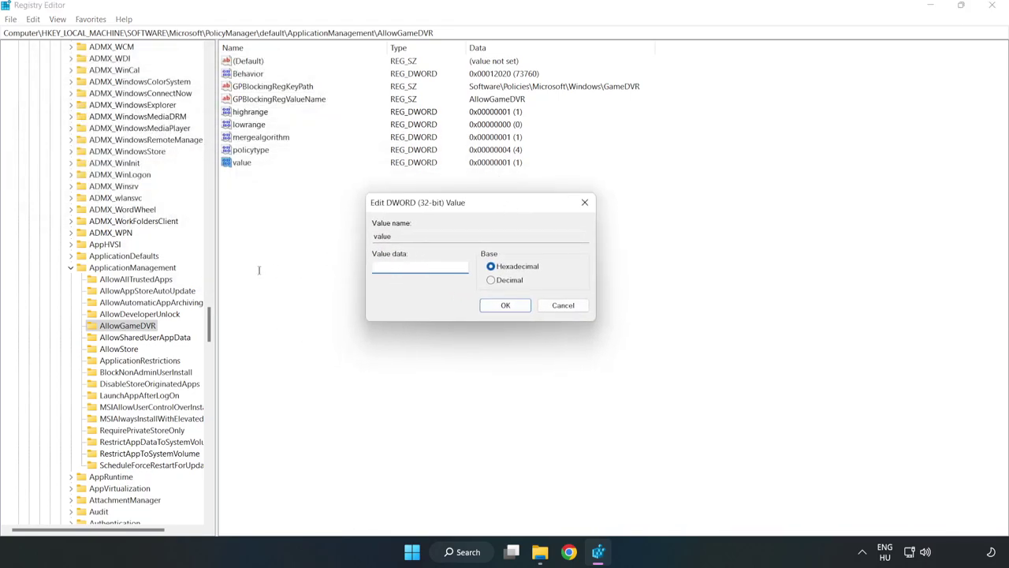
{"action": "type", "text": "0"}
{"action": "left_click", "coordinate": [505, 305]}
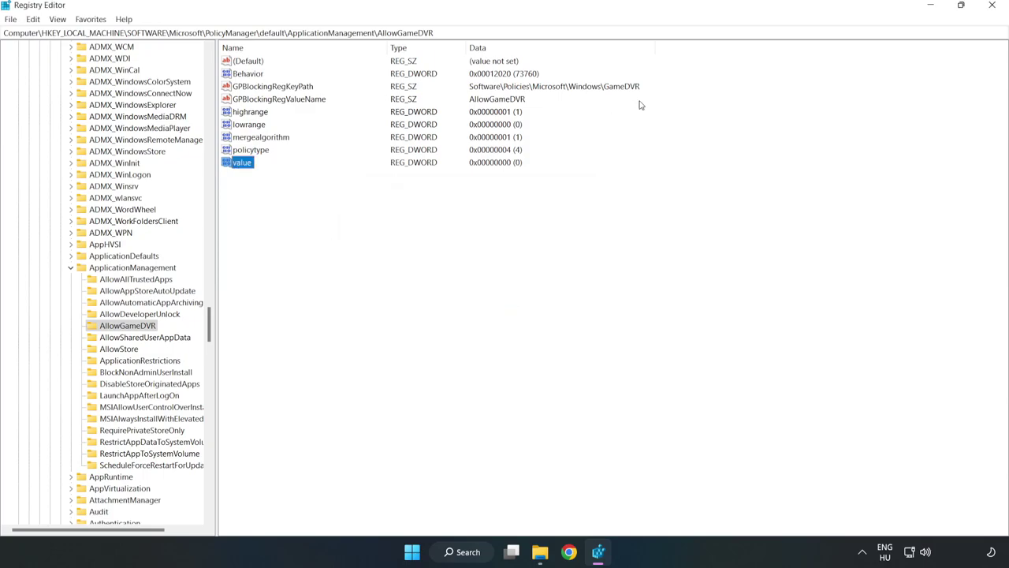
- Close Registry Editor and download dxwebsetup.exe from the DirectX page in Chrome
{"action": "left_click", "coordinate": [993, 6]}
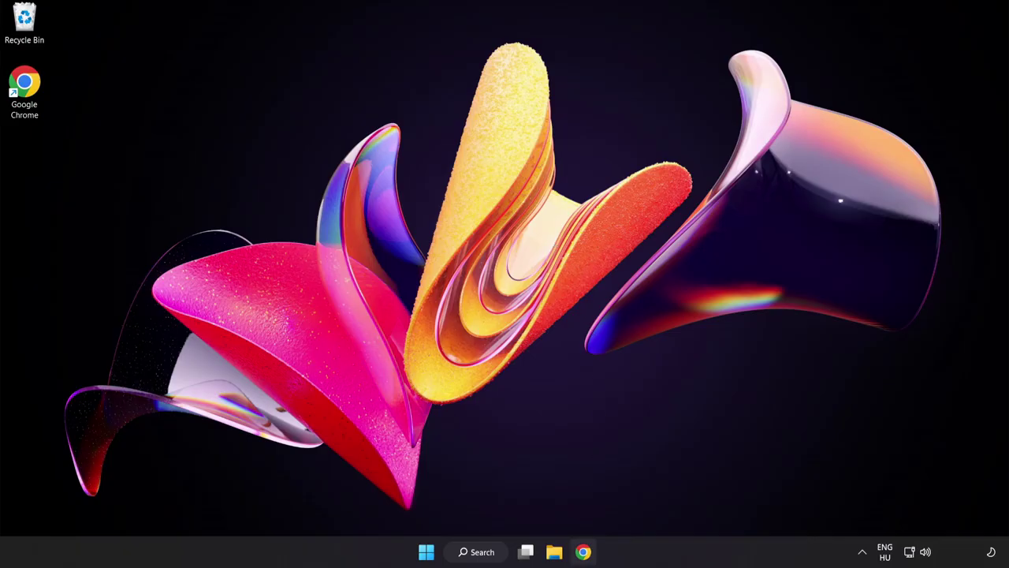
{"action": "left_click", "coordinate": [584, 552]}
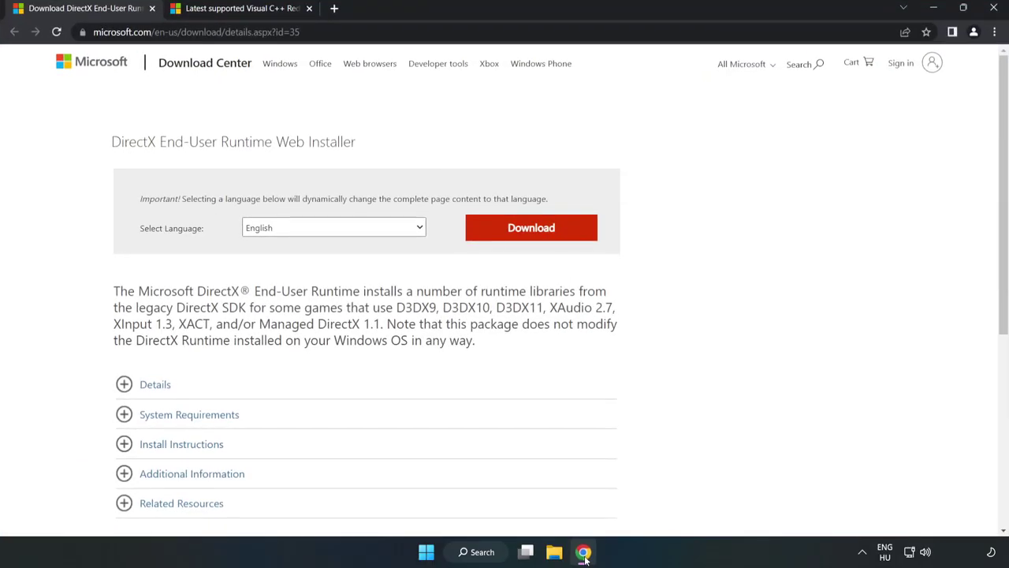
{"action": "left_click", "coordinate": [316, 31]}
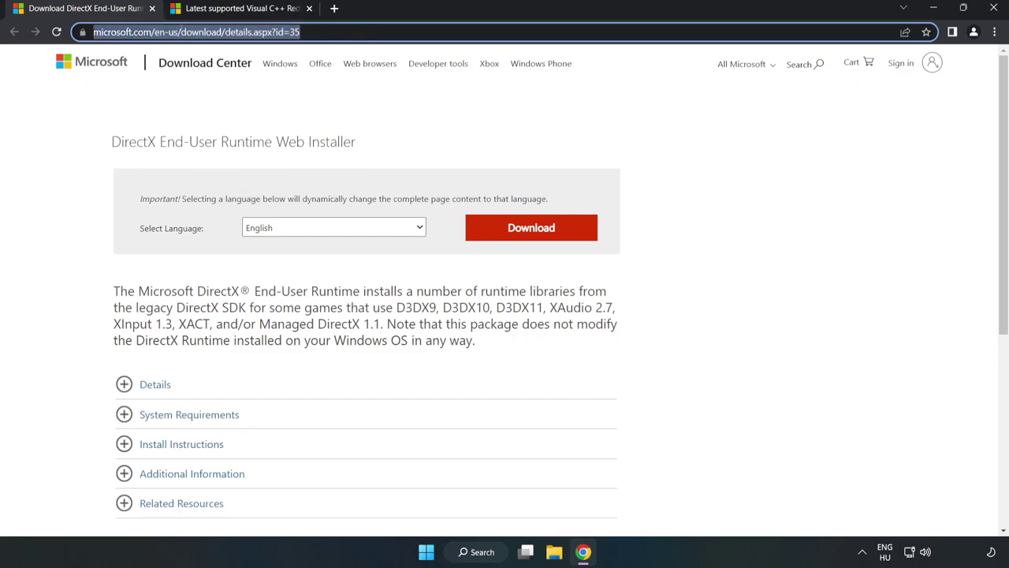
{"action": "left_click", "coordinate": [409, 125]}
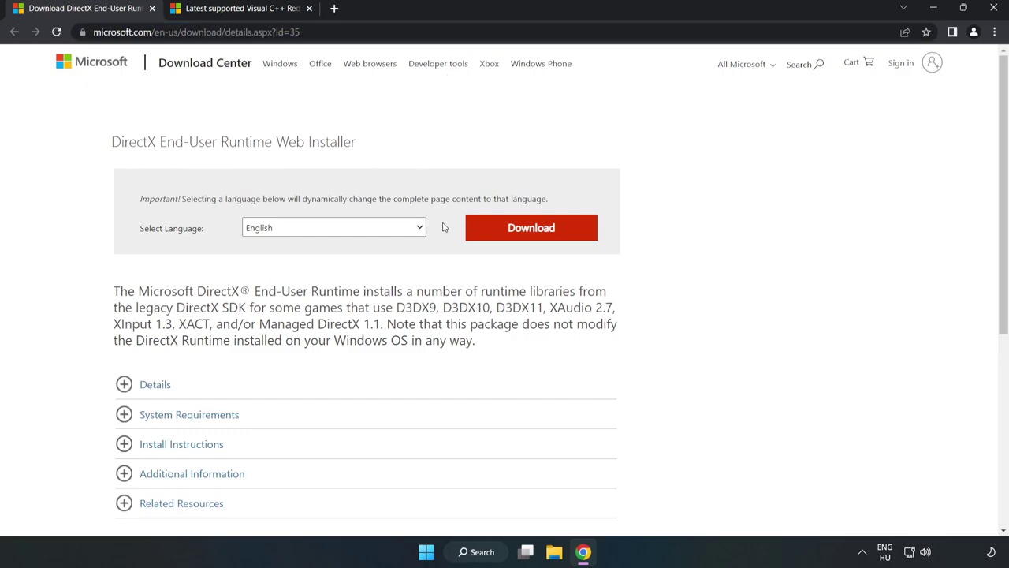
{"action": "left_click", "coordinate": [538, 241]}
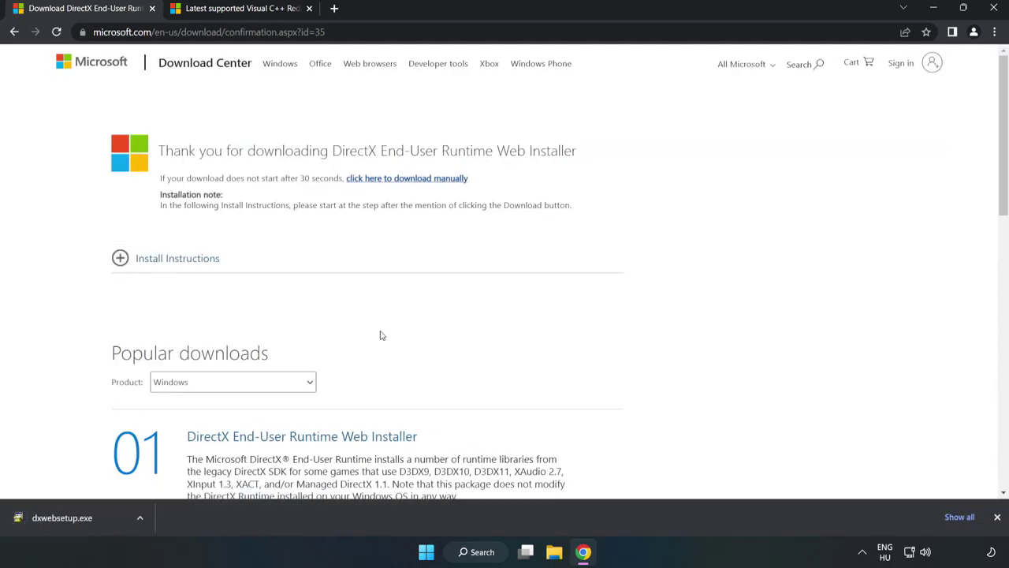
- Run dxwebsetup.exe, accept the licence, skip the Bing Bar, and finish DirectX Setup
{"action": "left_click", "coordinate": [101, 520]}
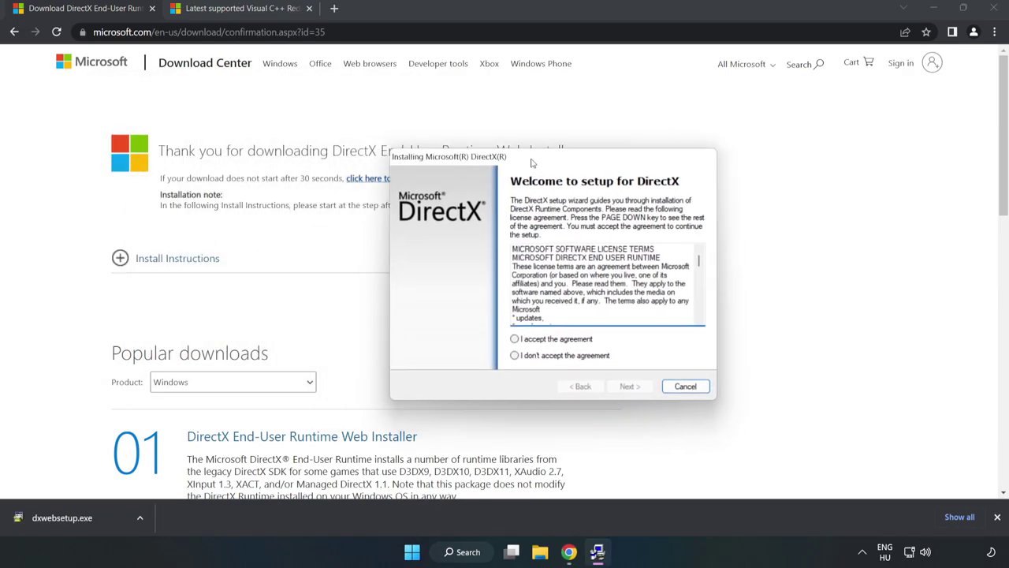
{"action": "left_click_drag", "start_coordinate": [649, 245], "coordinate": [649, 296]}
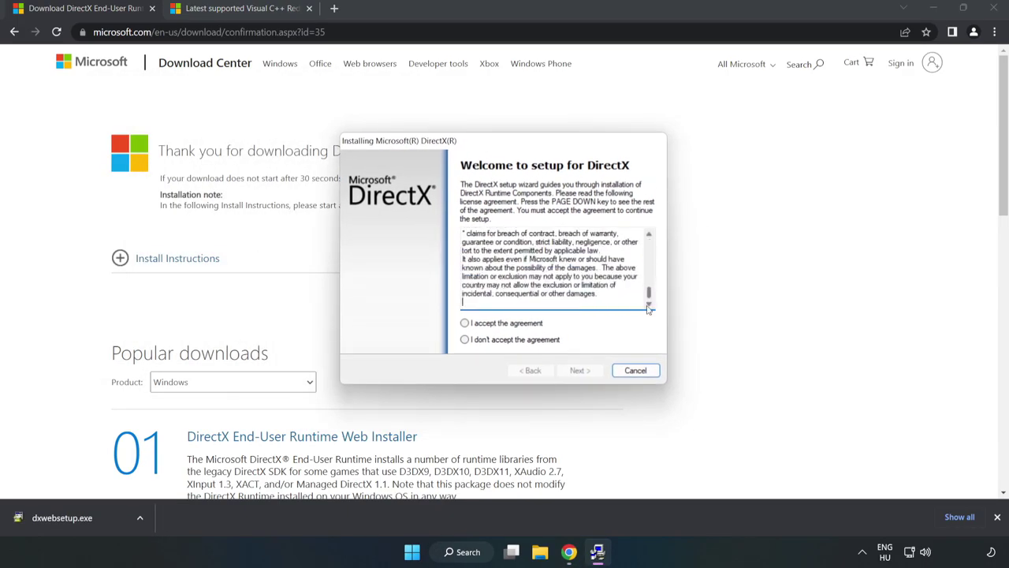
{"action": "left_click", "coordinate": [471, 324]}
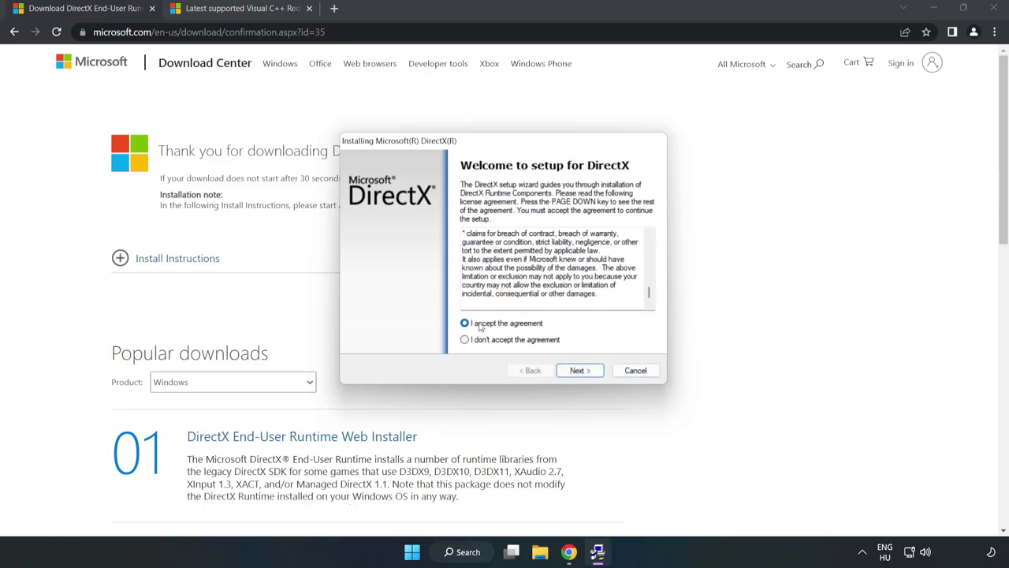
{"action": "left_click", "coordinate": [585, 372]}
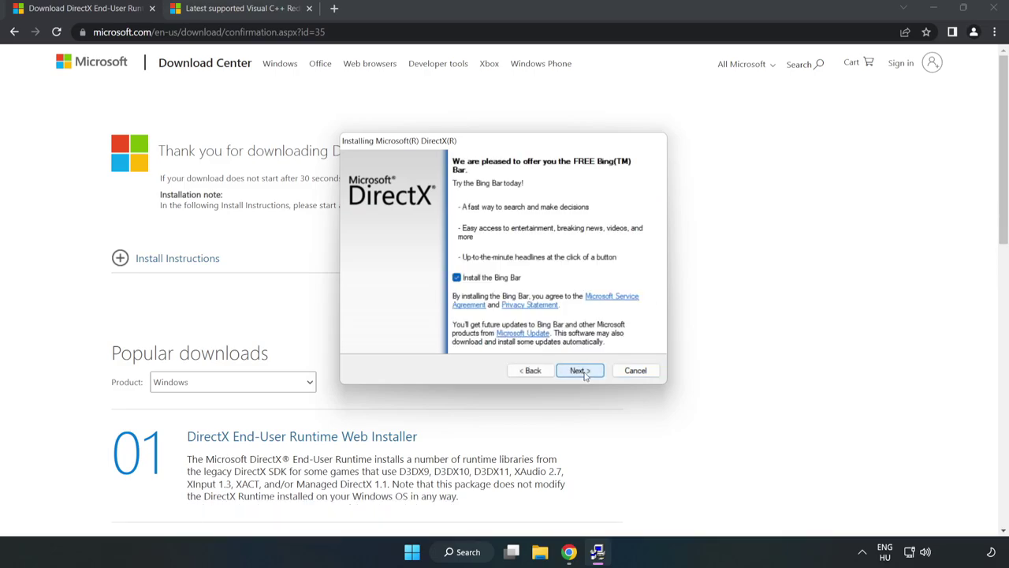
{"action": "left_click", "coordinate": [456, 277]}
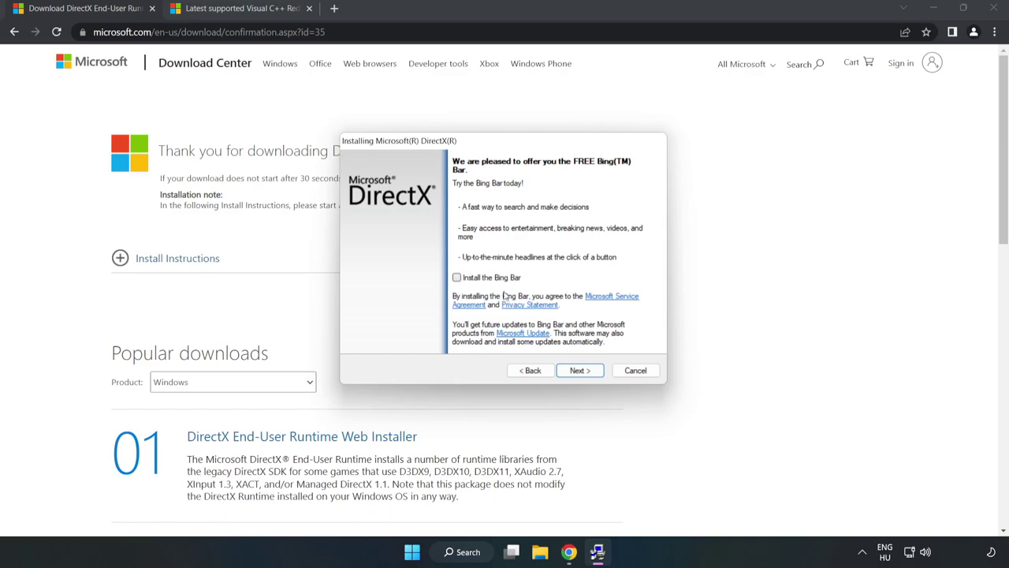
{"action": "left_click", "coordinate": [584, 373]}
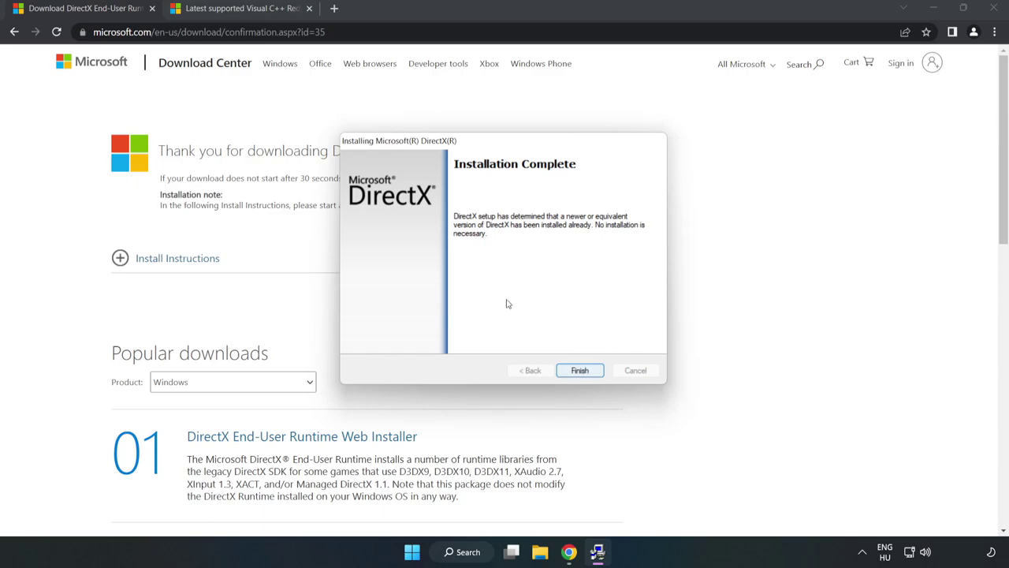
{"action": "left_click", "coordinate": [581, 371]}
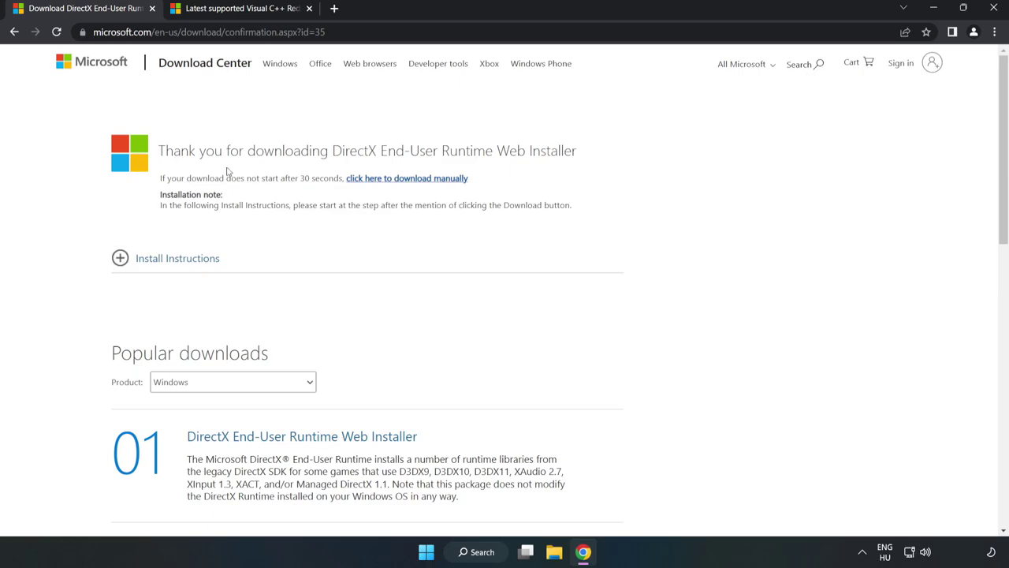
- Close the DirectX tab and download the three vc_redist installers, allowing multiple downloads
{"action": "left_click", "coordinate": [152, 9]}
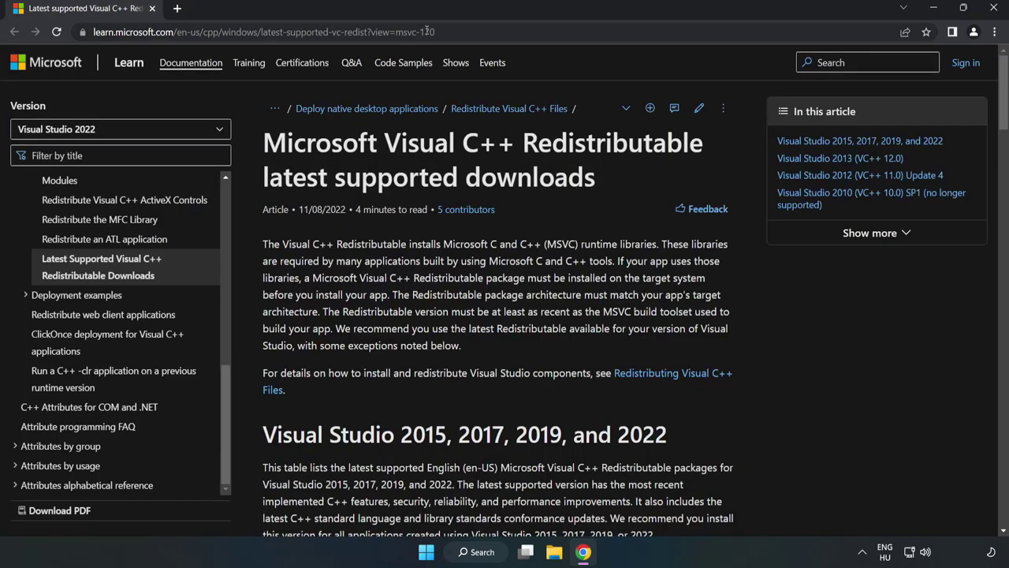
{"action": "left_click_drag", "start_coordinate": [434, 31], "coordinate": [40, 24]}
{"action": "left_click", "coordinate": [518, 175]}
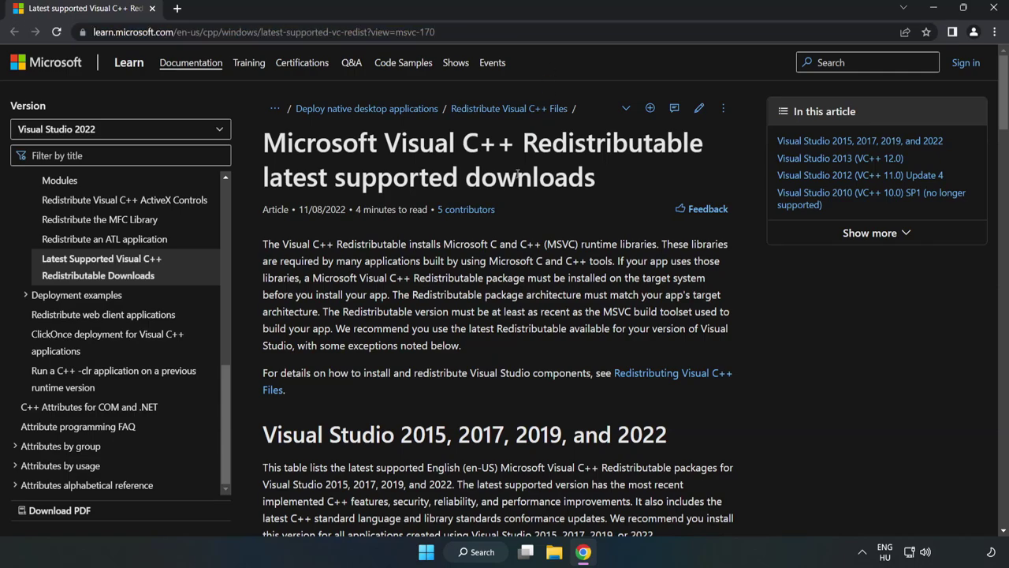
{"action": "left_click_drag", "start_coordinate": [1004, 112], "coordinate": [1004, 161]}
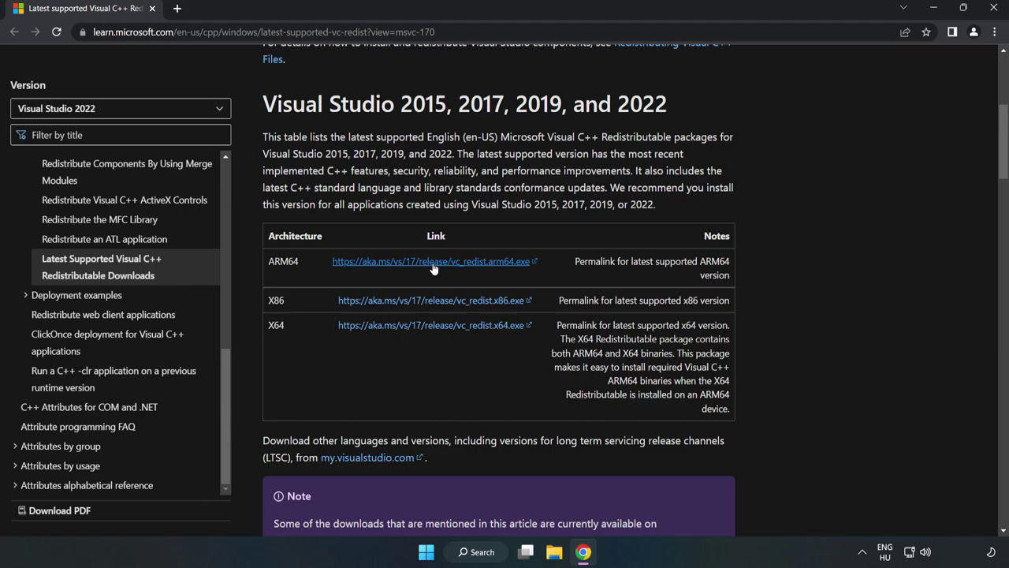
{"action": "left_click", "coordinate": [444, 304]}
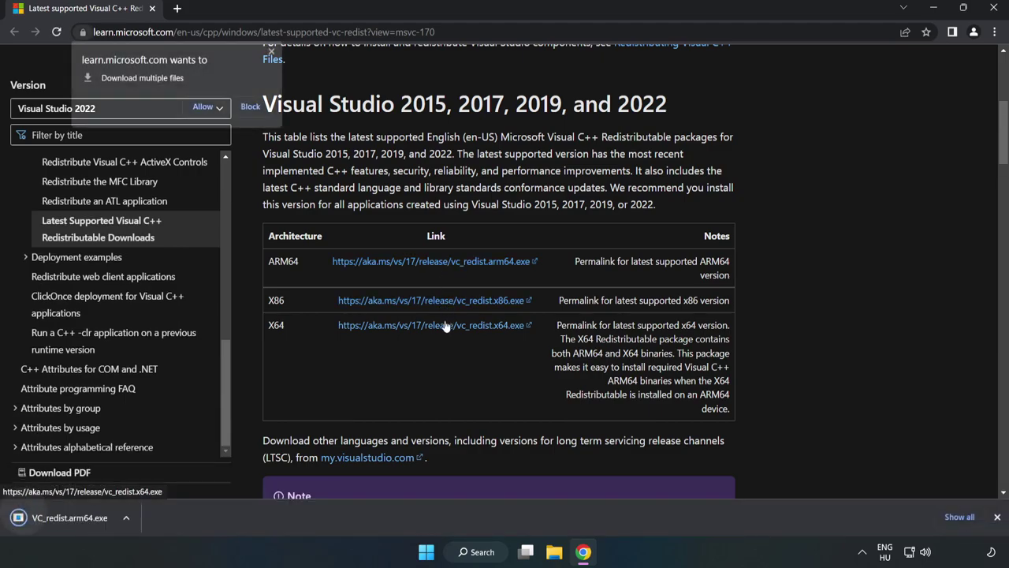
{"action": "left_click", "coordinate": [444, 326]}
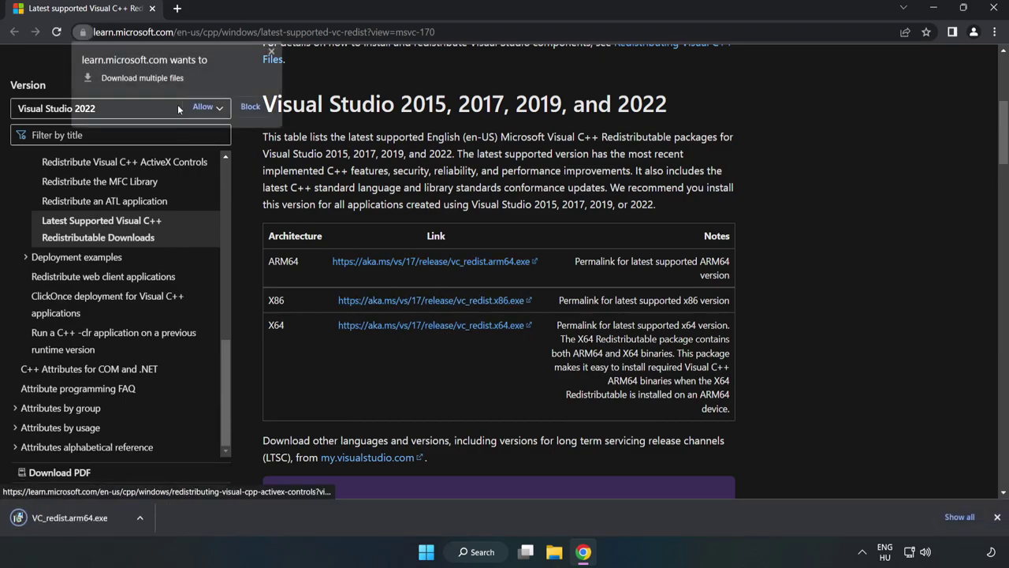
{"action": "left_click", "coordinate": [203, 108]}
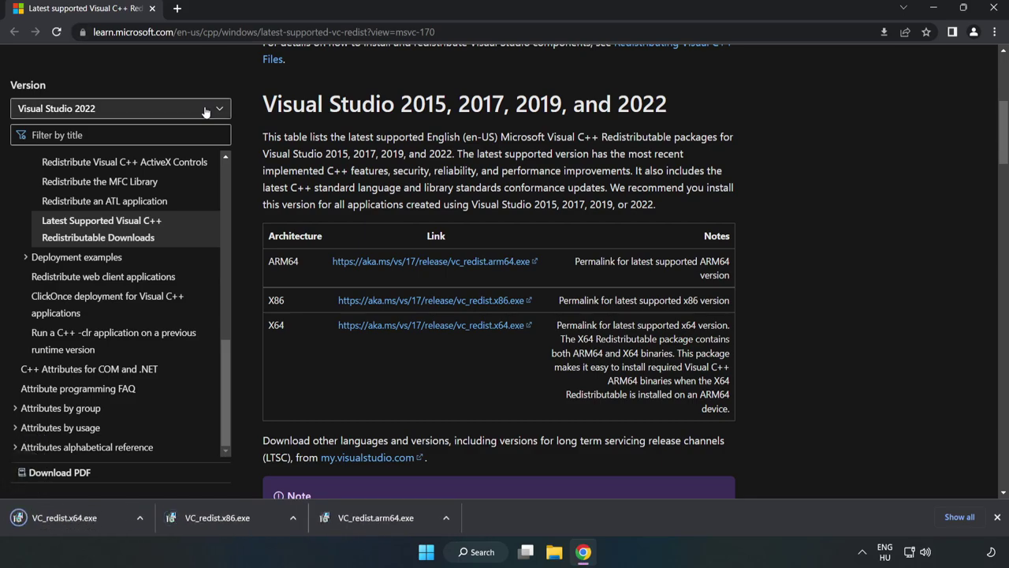
- Try VC_redist.arm64.exe, which fails as unsupported, then install VC_redist.x86.exe successfully
{"action": "left_click", "coordinate": [386, 521]}
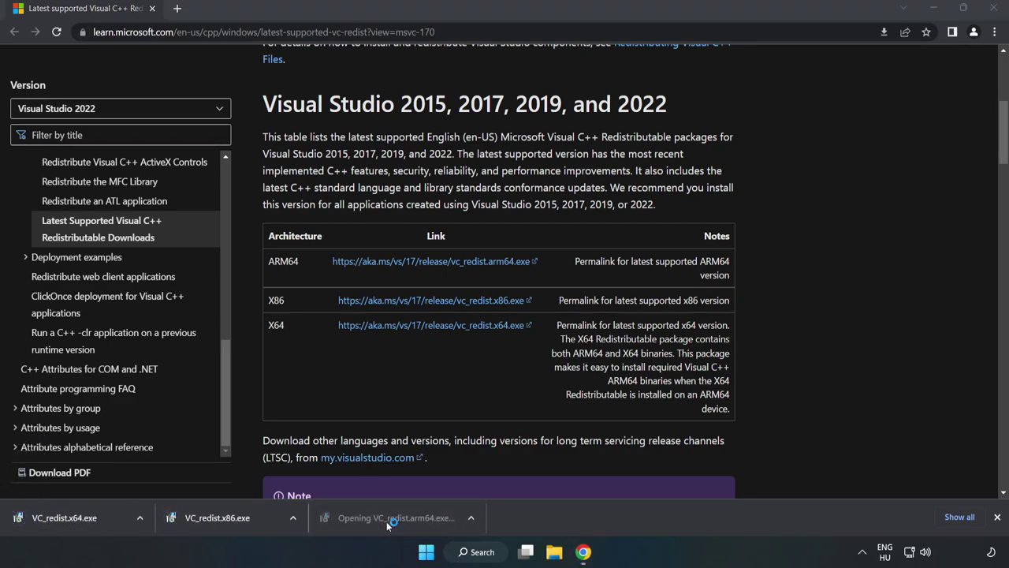
{"action": "left_click_drag", "start_coordinate": [647, 257], "coordinate": [645, 323]}
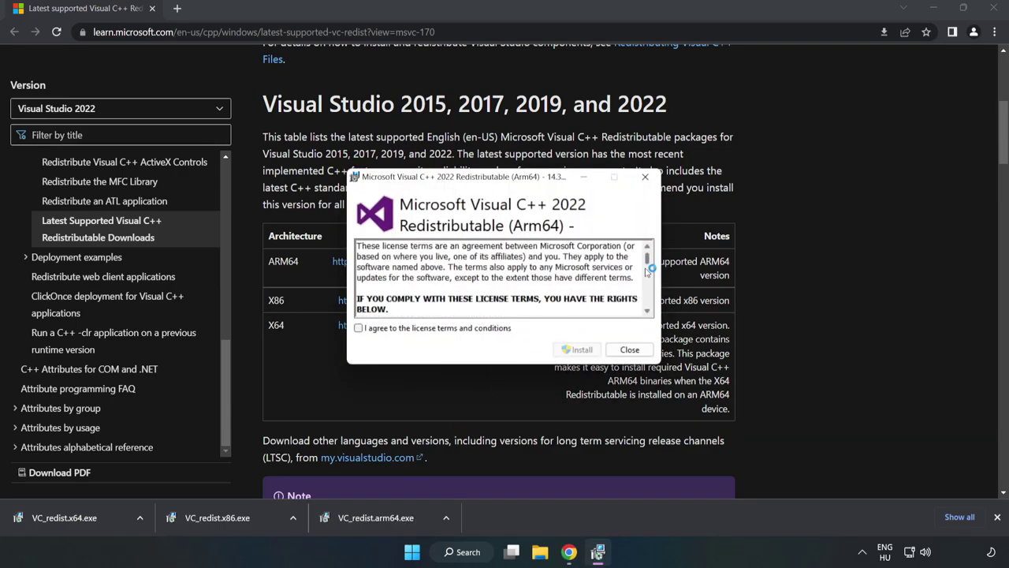
{"action": "left_click", "coordinate": [367, 330]}
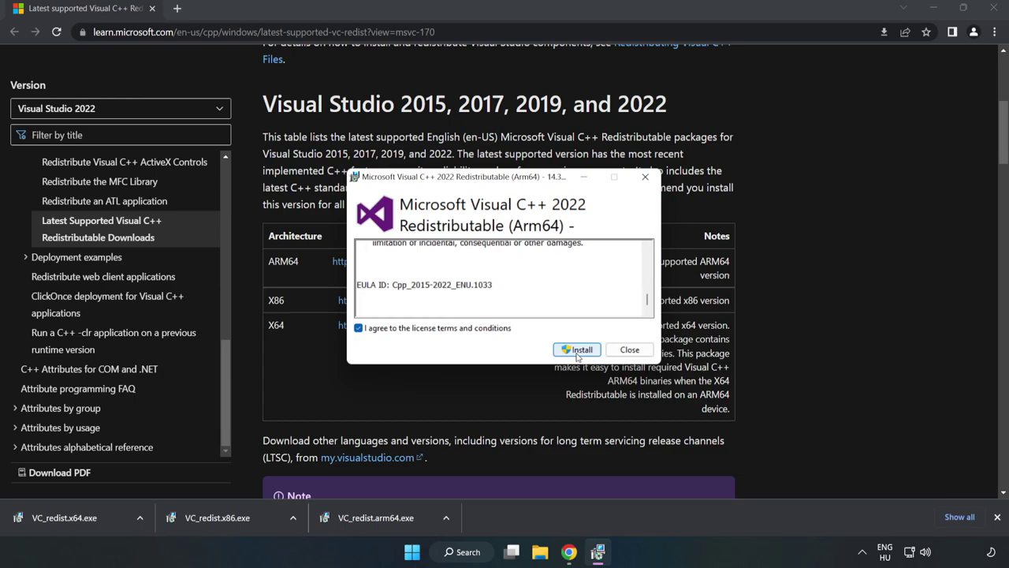
{"action": "left_click", "coordinate": [578, 352]}
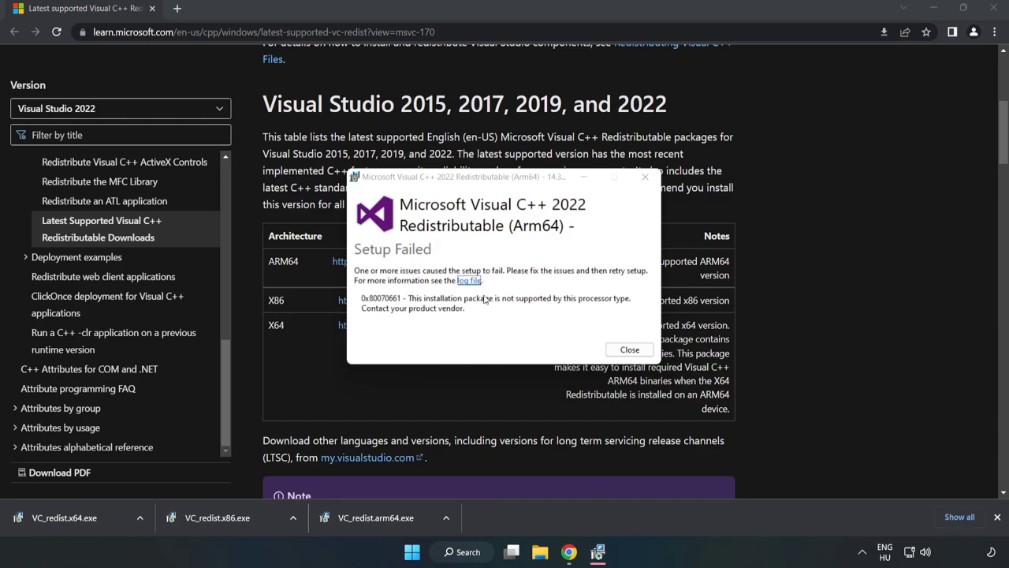
{"action": "left_click", "coordinate": [629, 349]}
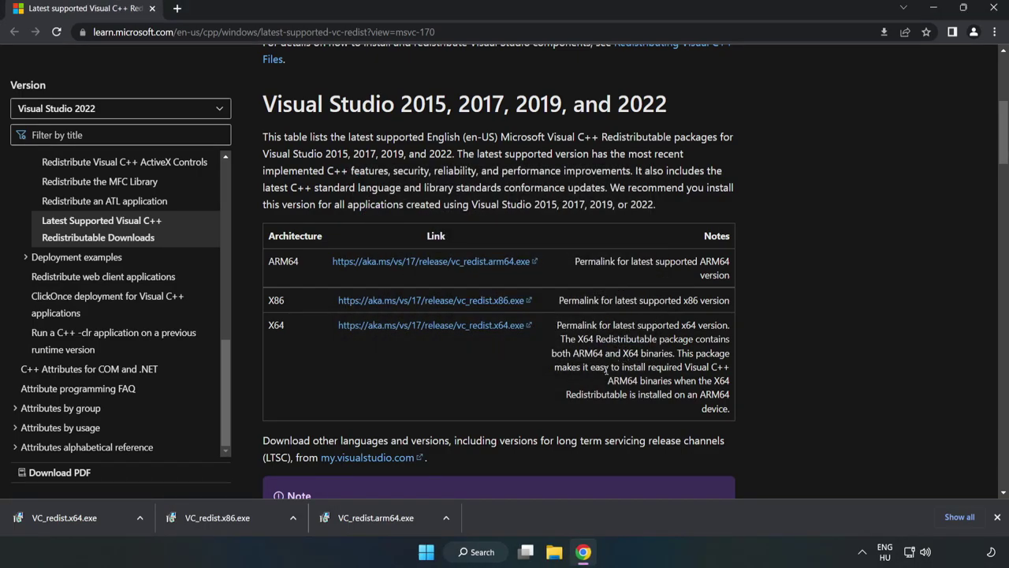
{"action": "left_click", "coordinate": [240, 518]}
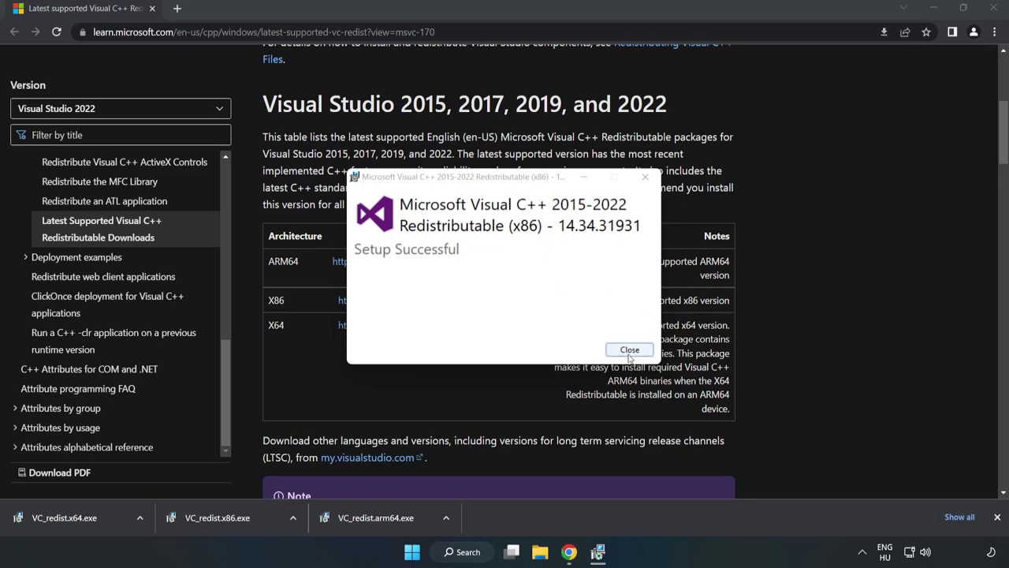
{"action": "left_click", "coordinate": [628, 351]}
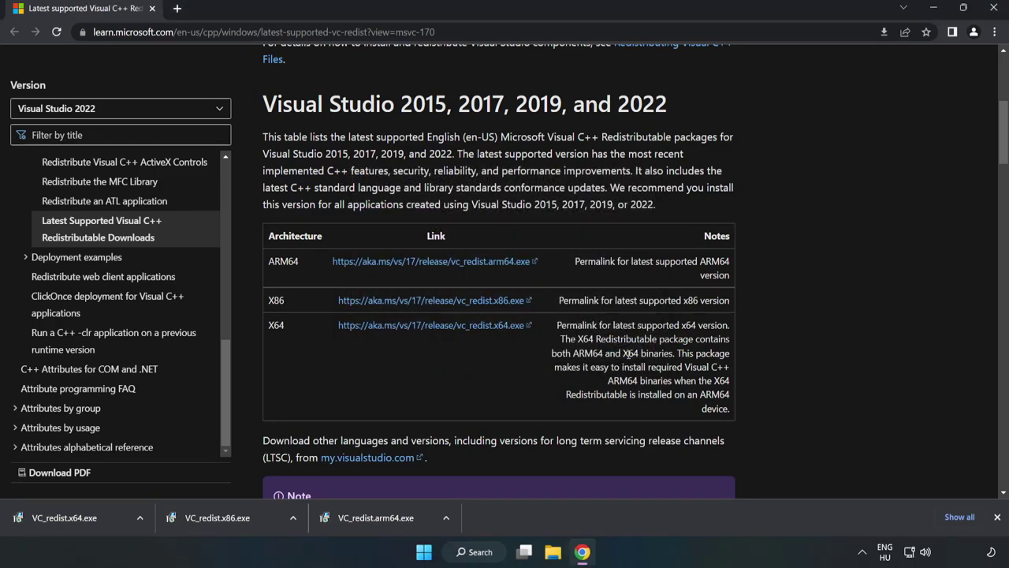
- Install VC_redist.x64.exe and close its success notice without restarting
{"action": "left_click", "coordinate": [55, 516]}
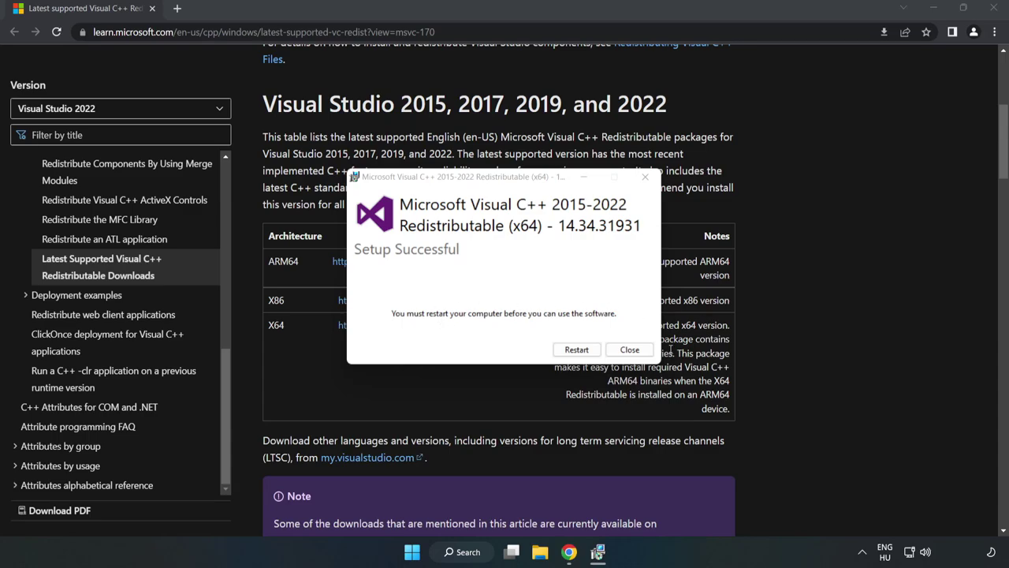
{"action": "left_click", "coordinate": [630, 351]}
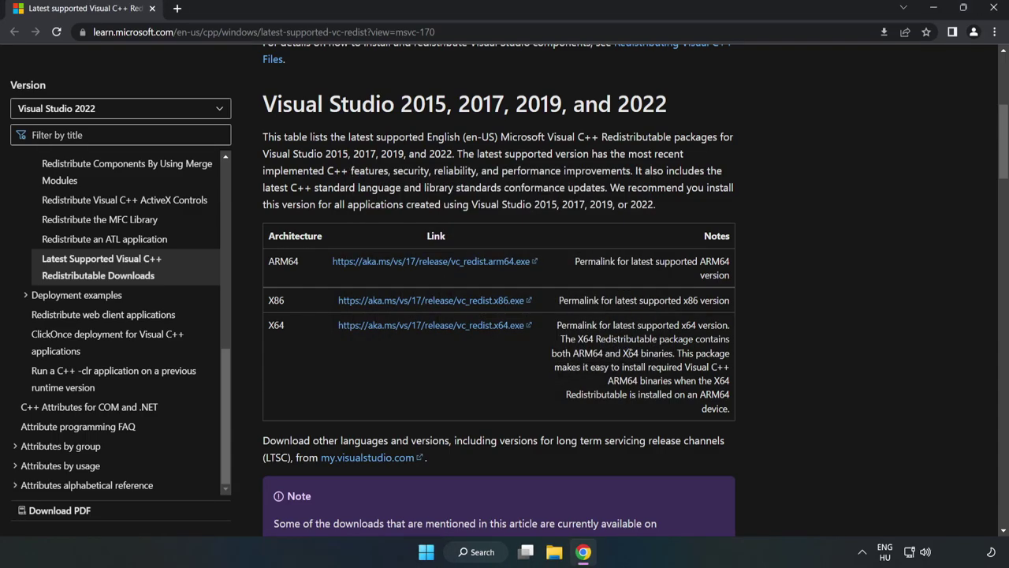
- Close Chrome and open the Start menu's power options
{"action": "left_click", "coordinate": [994, 11]}
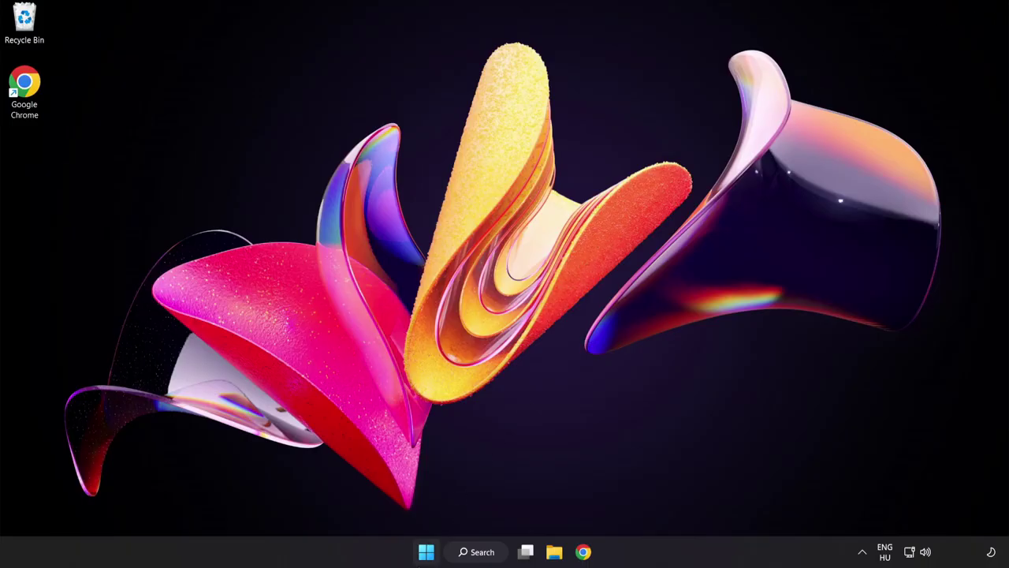
{"action": "left_click", "coordinate": [429, 557]}
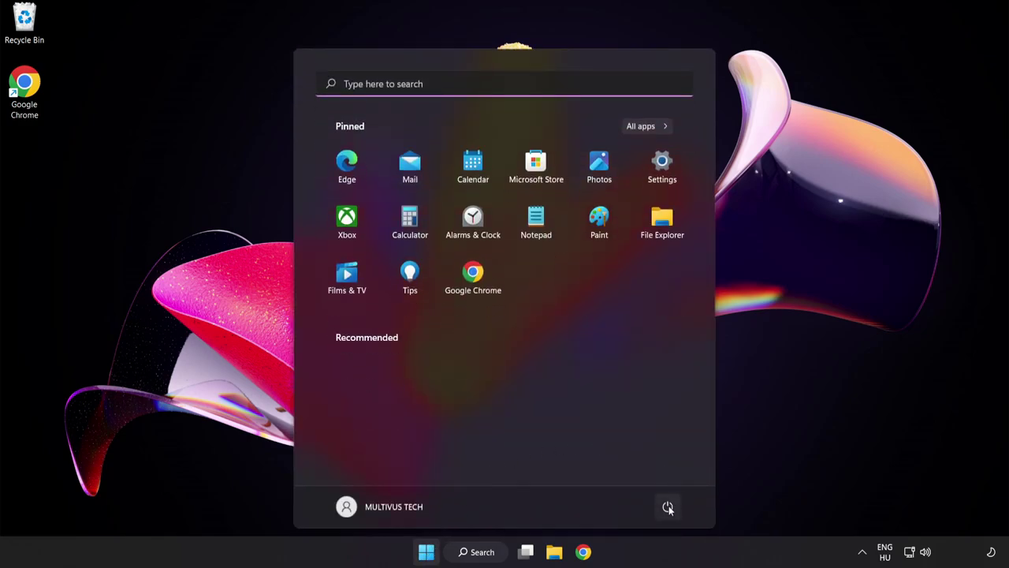
{"action": "left_click", "coordinate": [667, 506]}
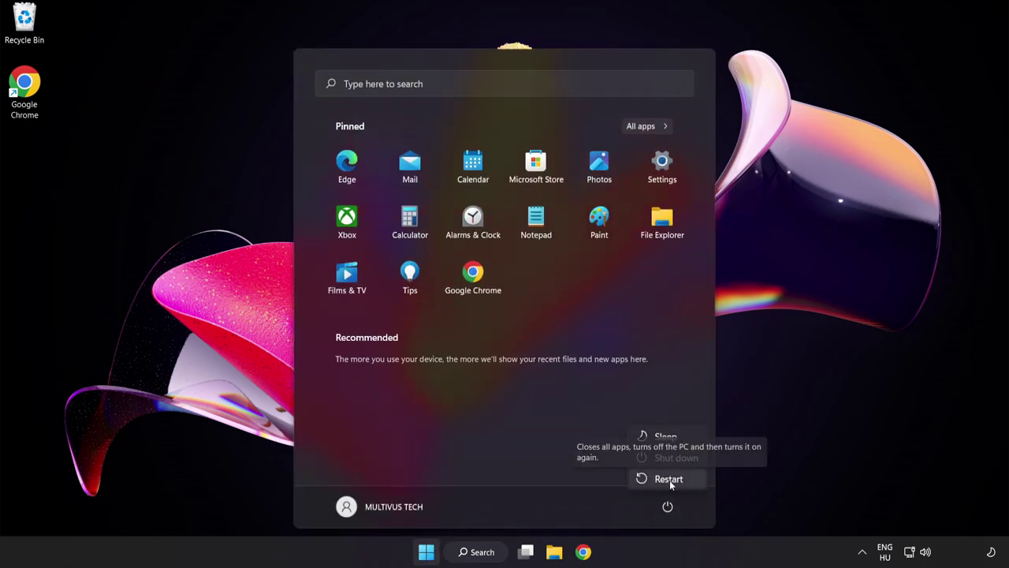